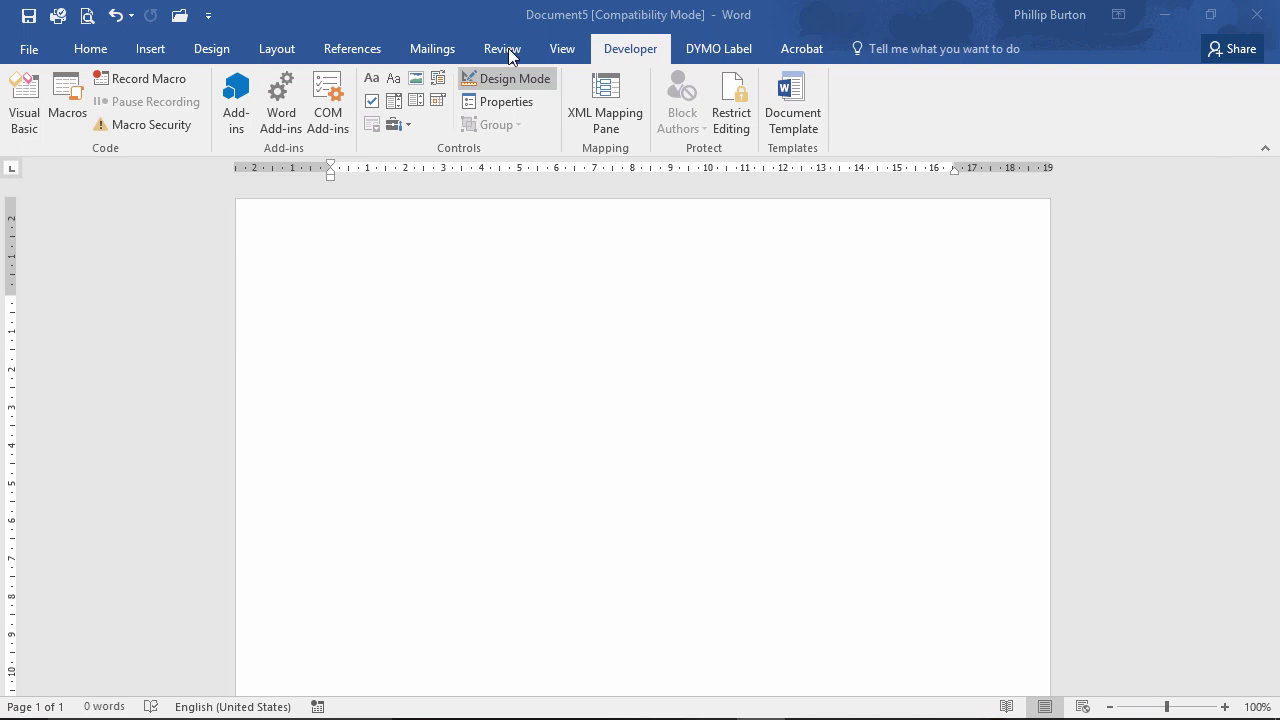
Insert a Rich Text and a Plain Text content control on the blank page, then turn off Design Mode.
{"action": "left_click", "coordinate": [430, 125]}
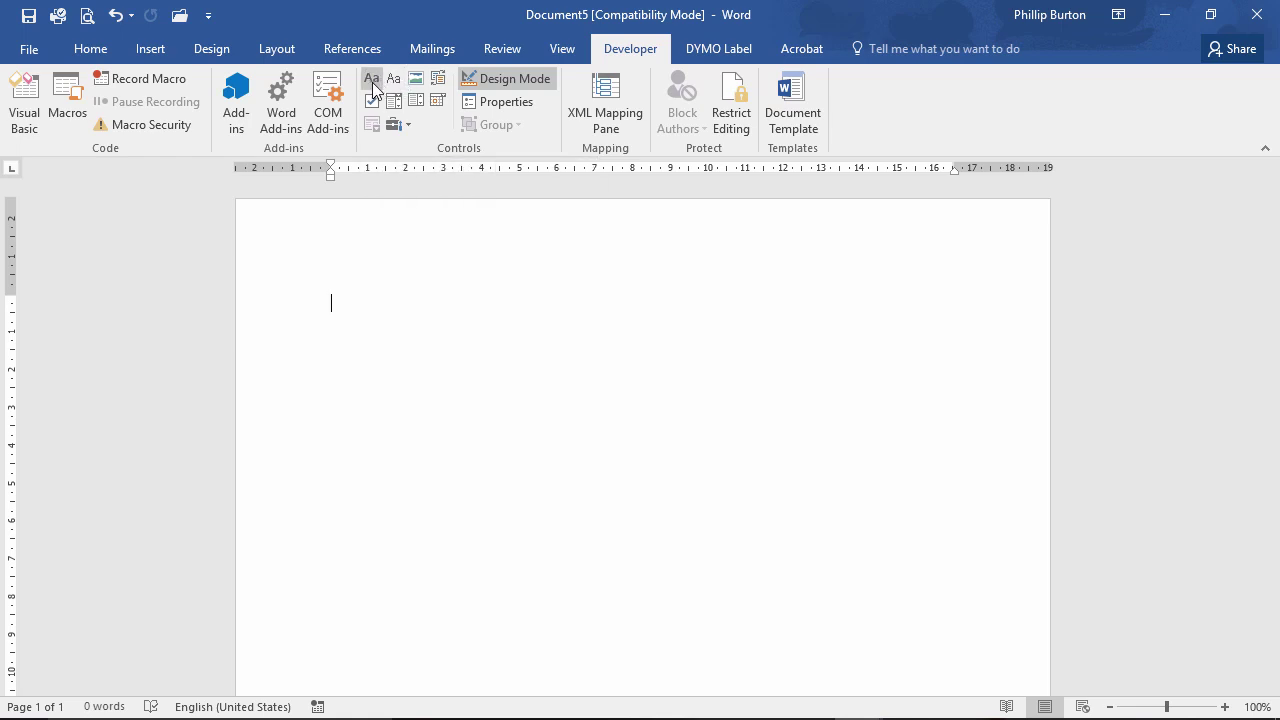
{"action": "left_click", "coordinate": [371, 79]}
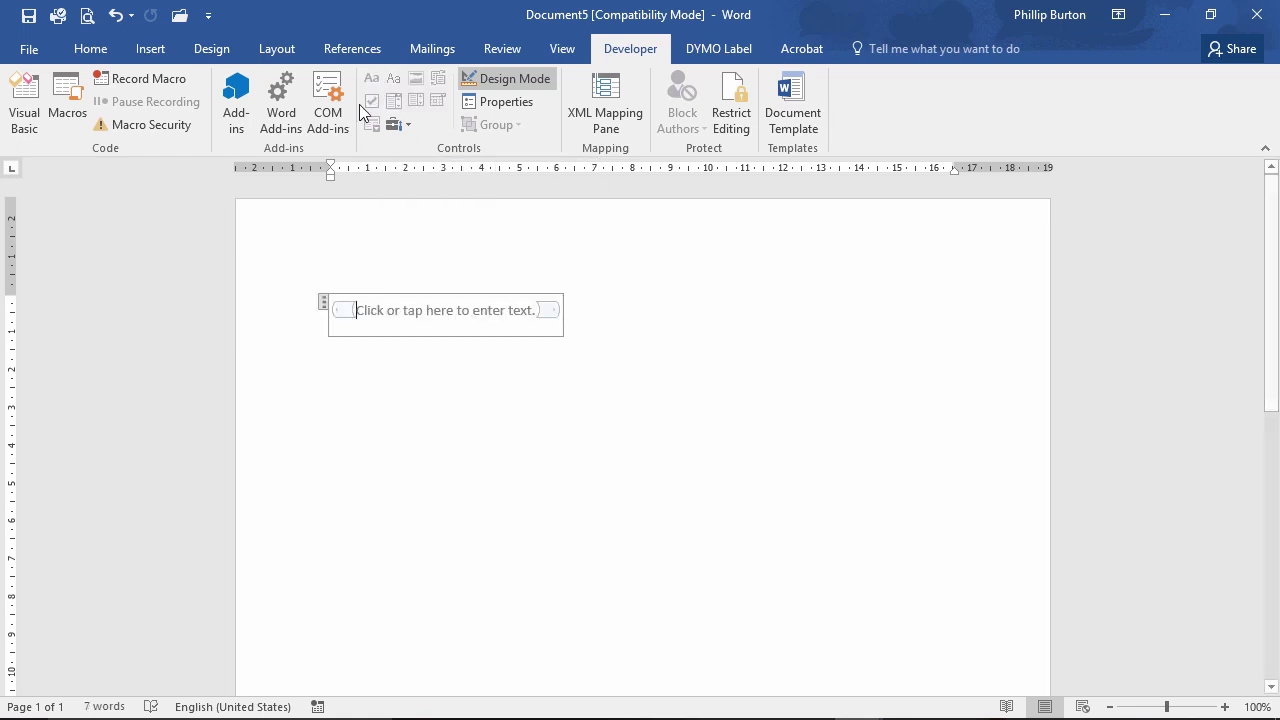
{"action": "left_click", "coordinate": [608, 289]}
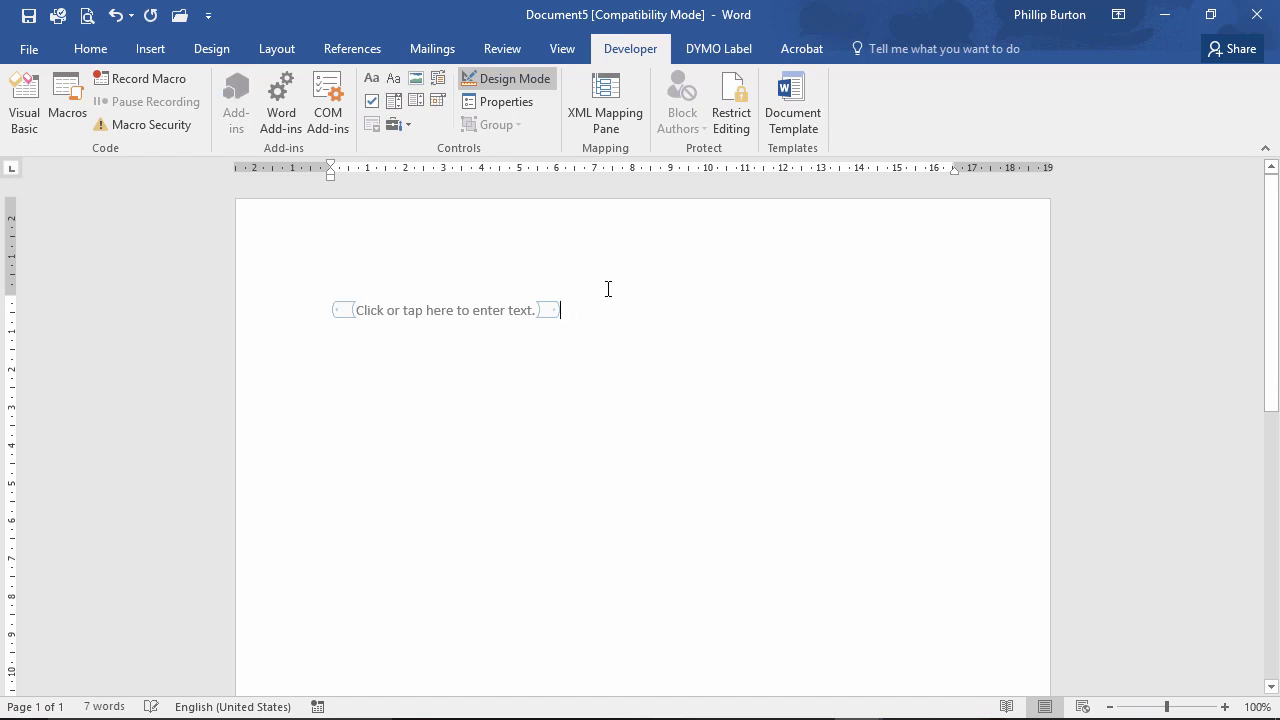
{"action": "left_click", "coordinate": [371, 79]}
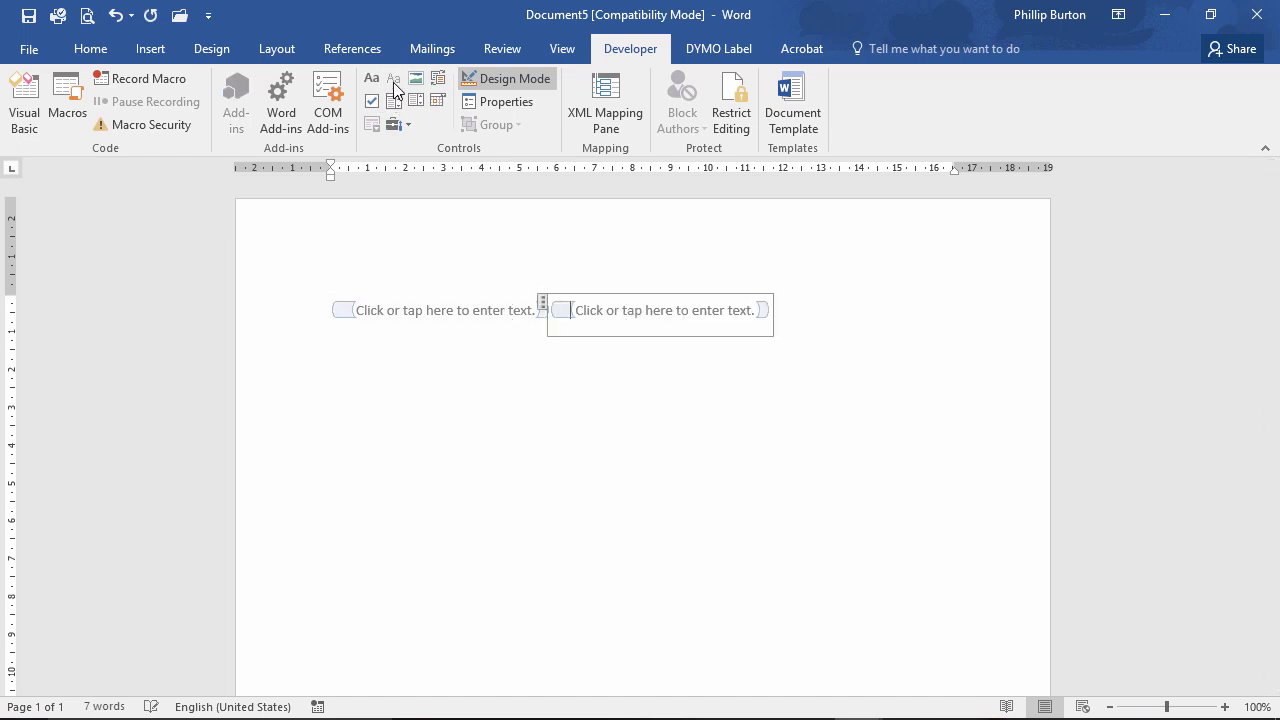
{"action": "left_click", "coordinate": [446, 337]}
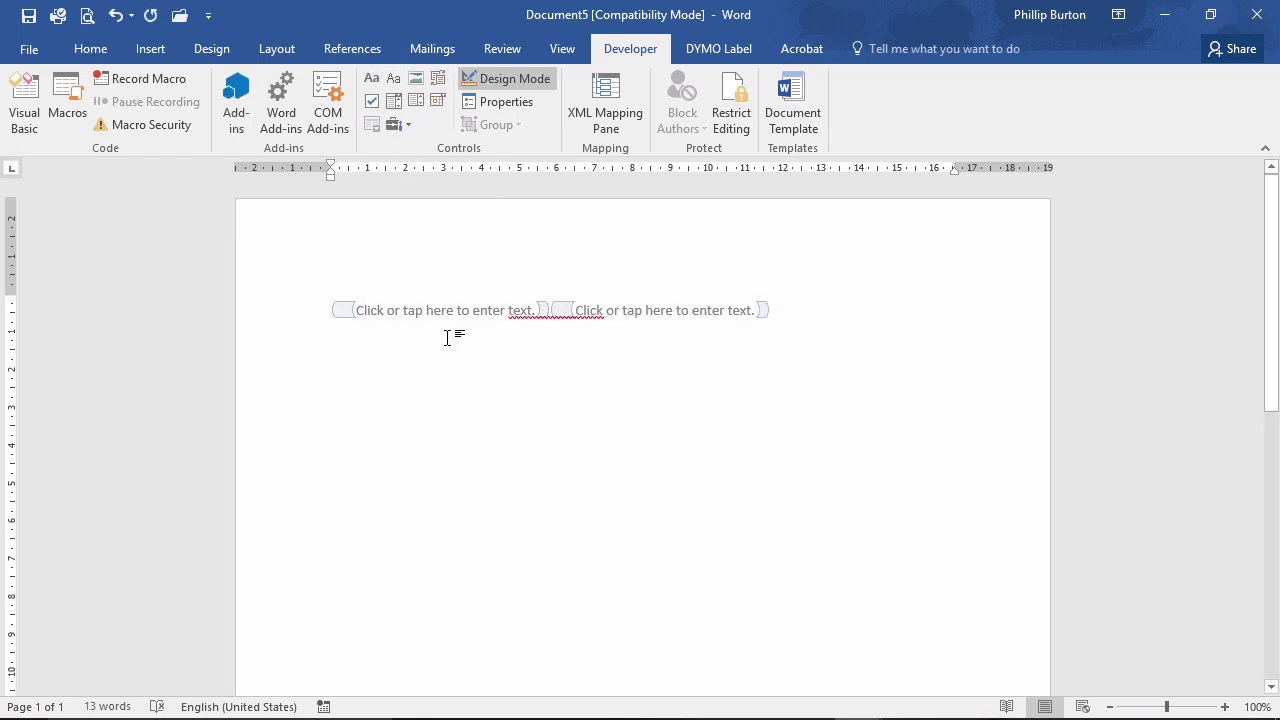
{"action": "left_click", "coordinate": [508, 79]}
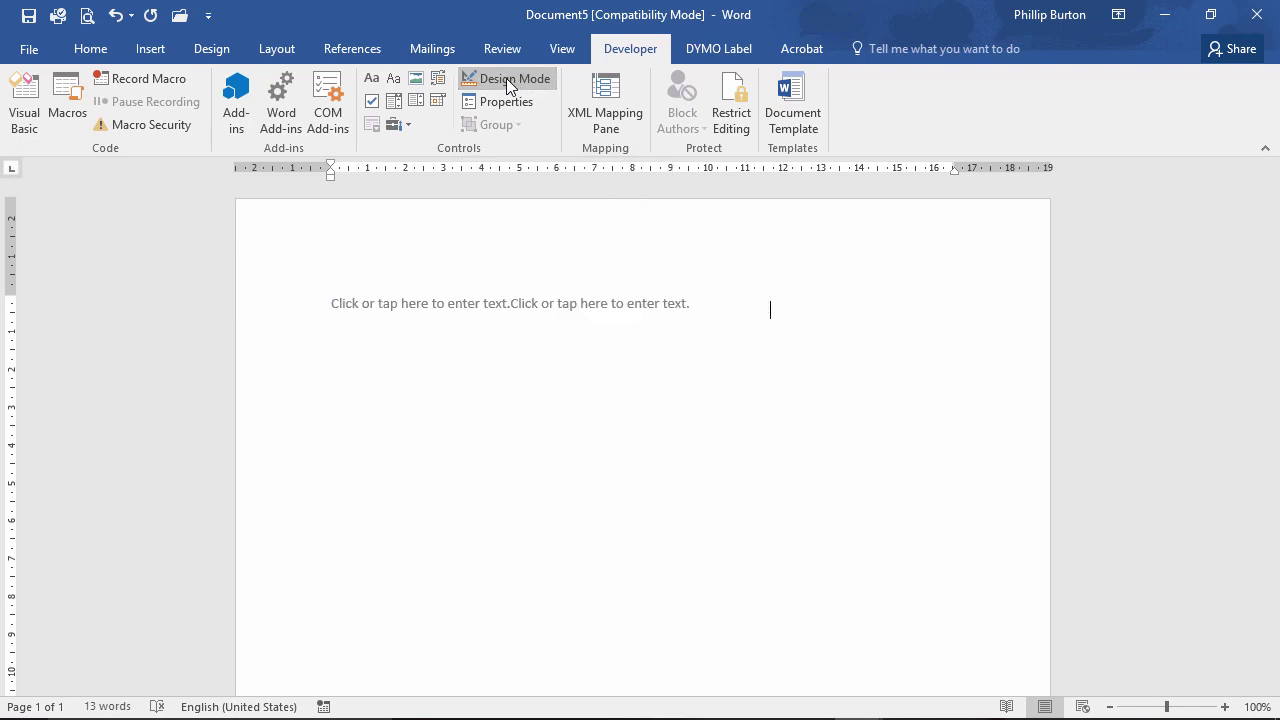
Type 'My name is' plus the person's full name in the first control, bolding the first name and colouring 'name' red.
{"action": "left_click", "coordinate": [386, 325]}
{"action": "type", "text": "My"}
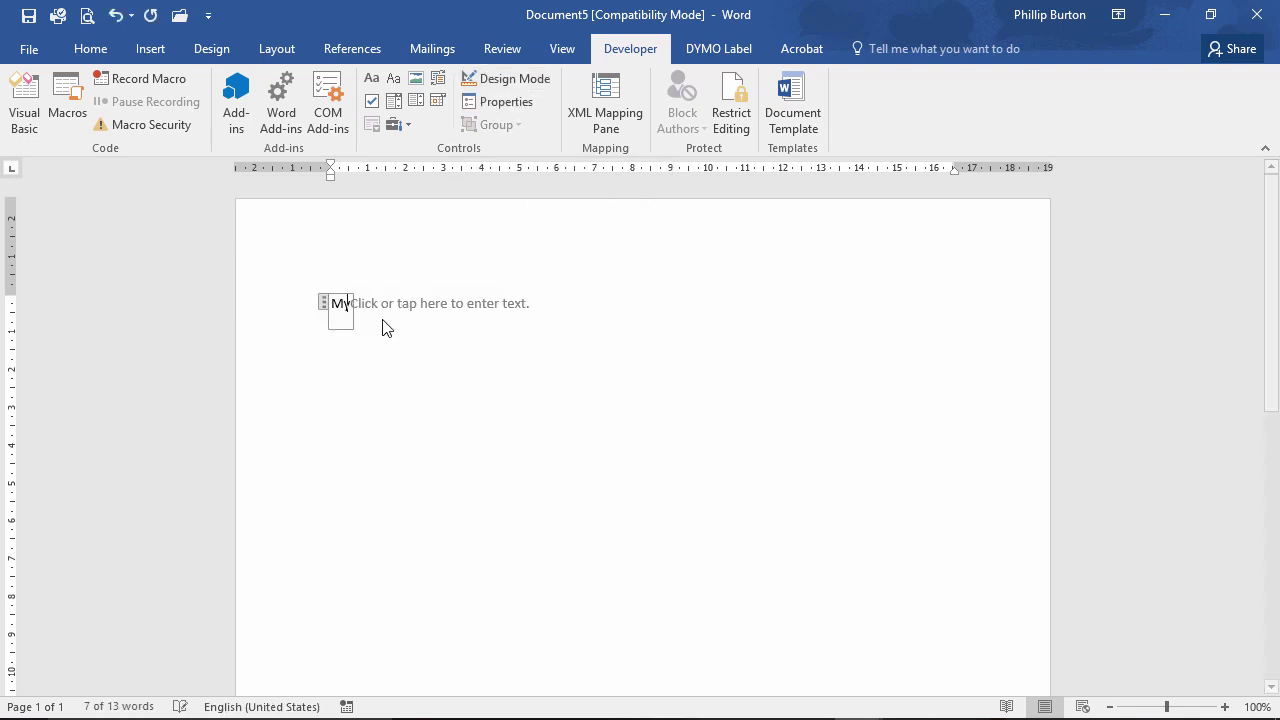
{"action": "type", "text": " name is Philli"}
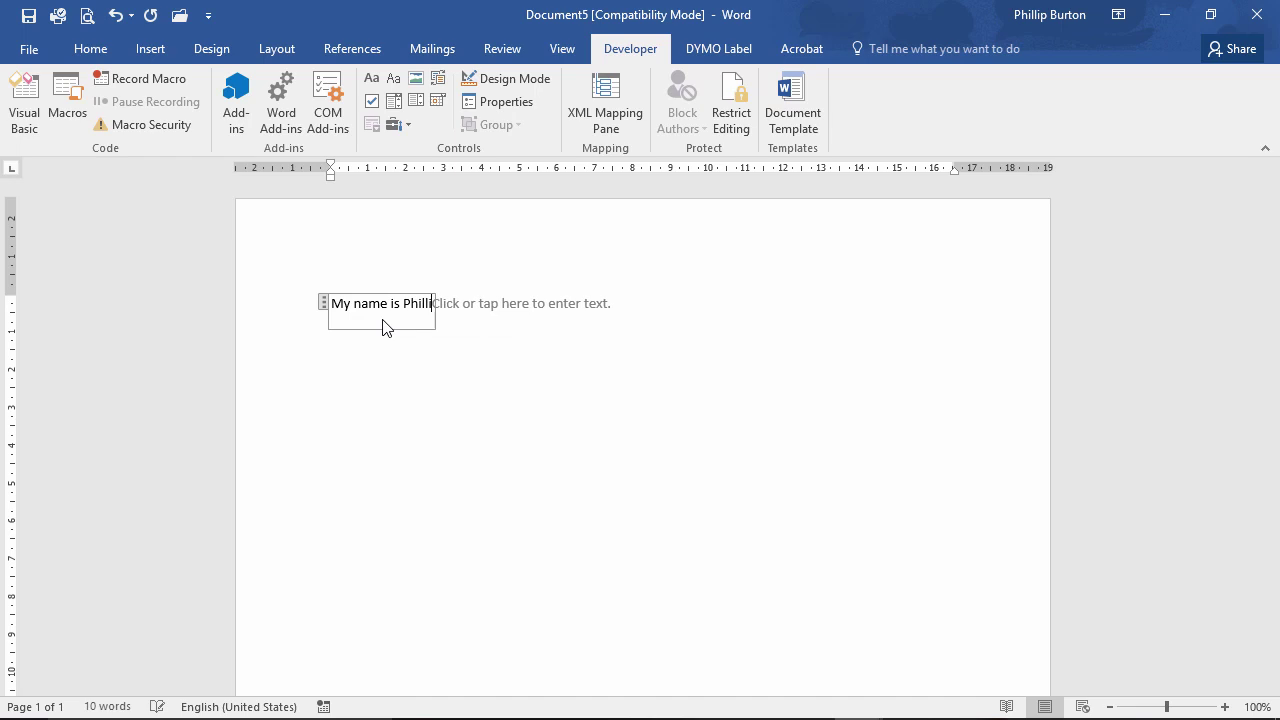
{"action": "type", "text": "p Burton."}
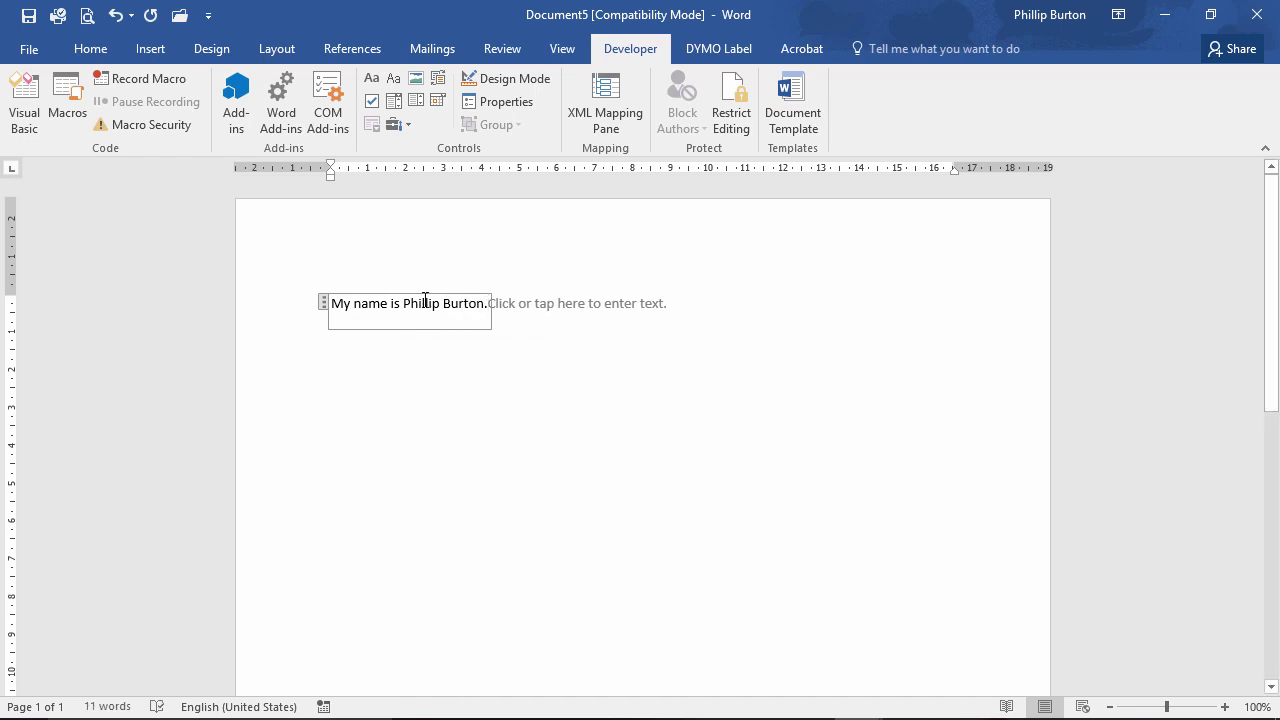
{"action": "left_click_drag", "start_coordinate": [408, 300], "coordinate": [443, 304]}
{"action": "key", "text": "ctrl+b"}
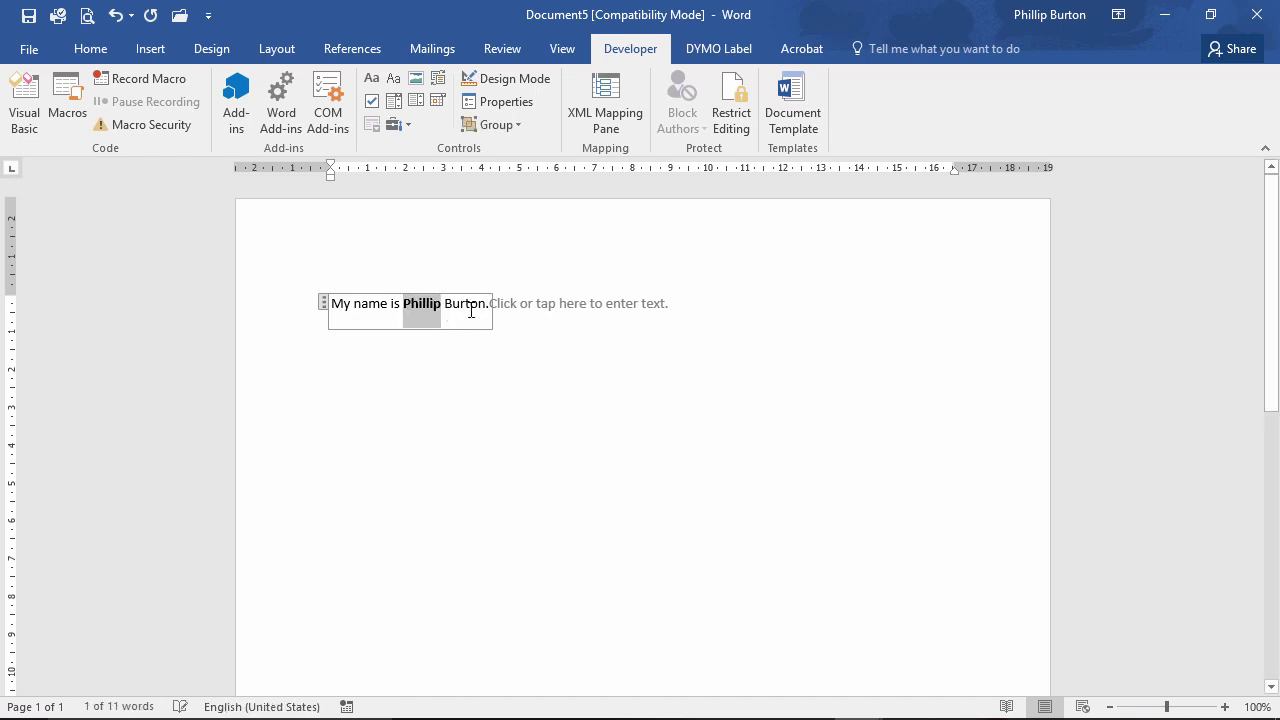
{"action": "left_click", "coordinate": [469, 312]}
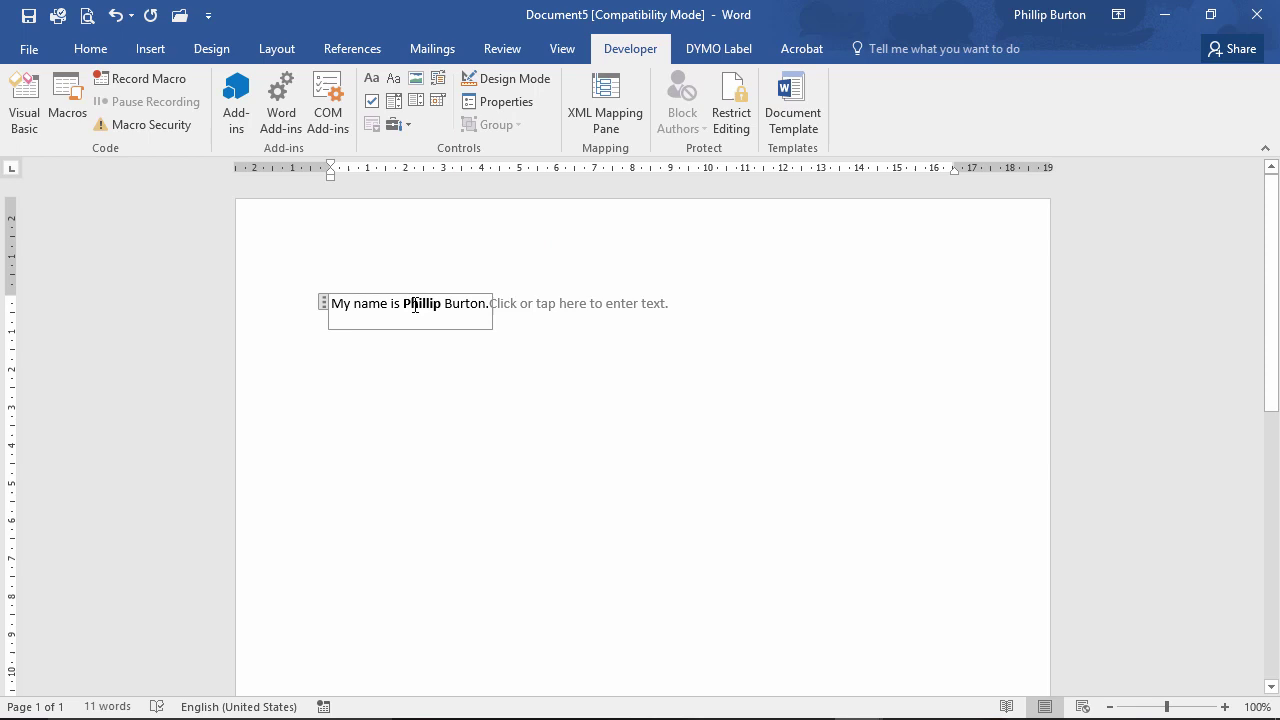
{"action": "double_click", "coordinate": [358, 303]}
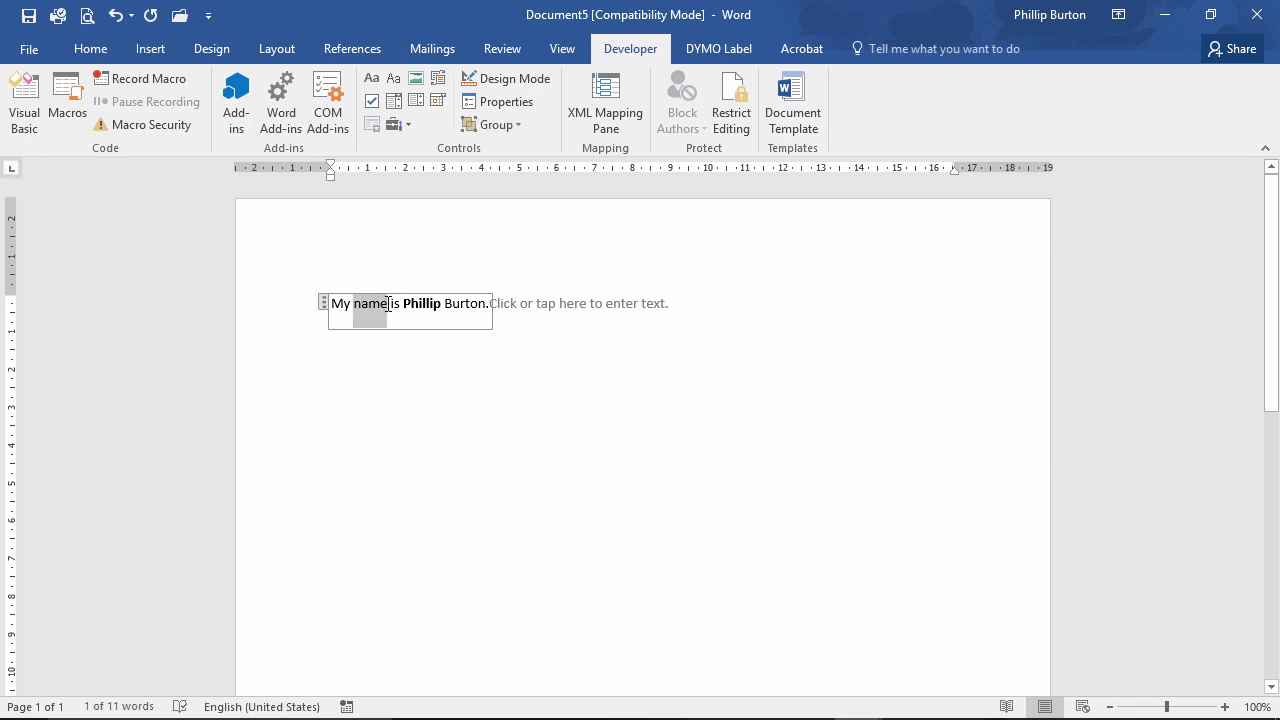
{"action": "left_click", "coordinate": [501, 272]}
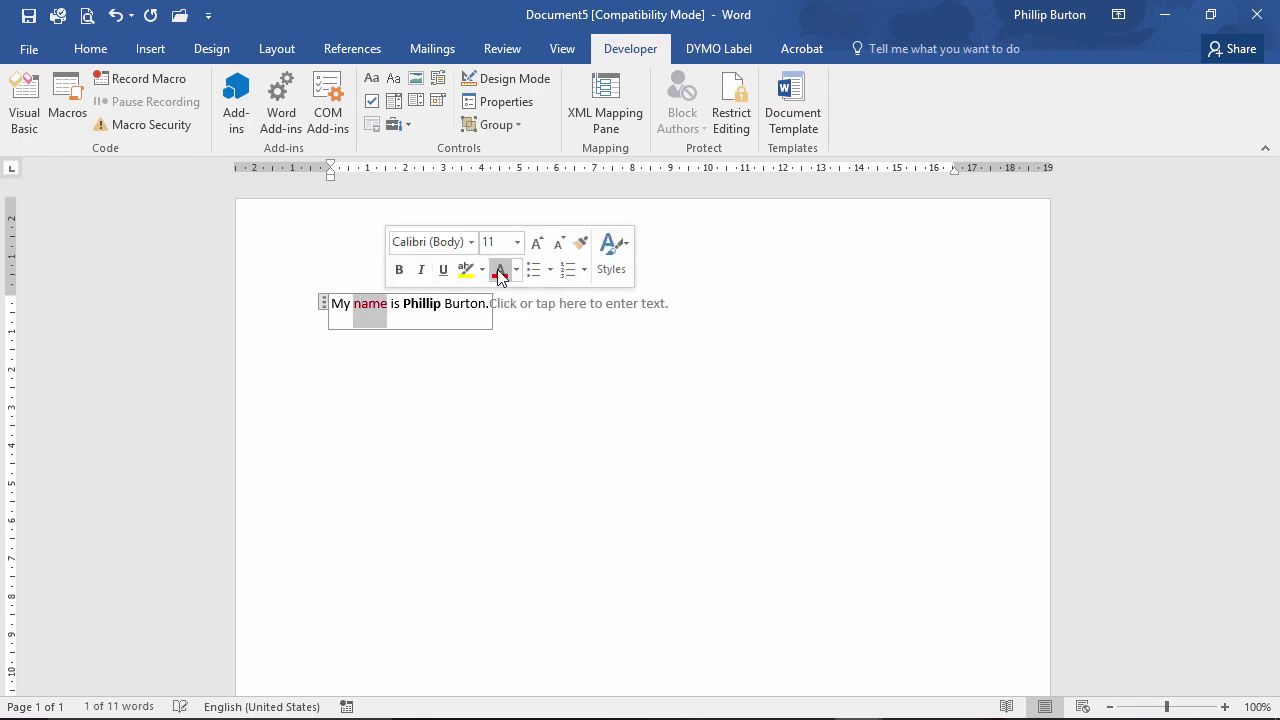
{"action": "left_click", "coordinate": [468, 337]}
{"action": "left_click", "coordinate": [556, 304]}
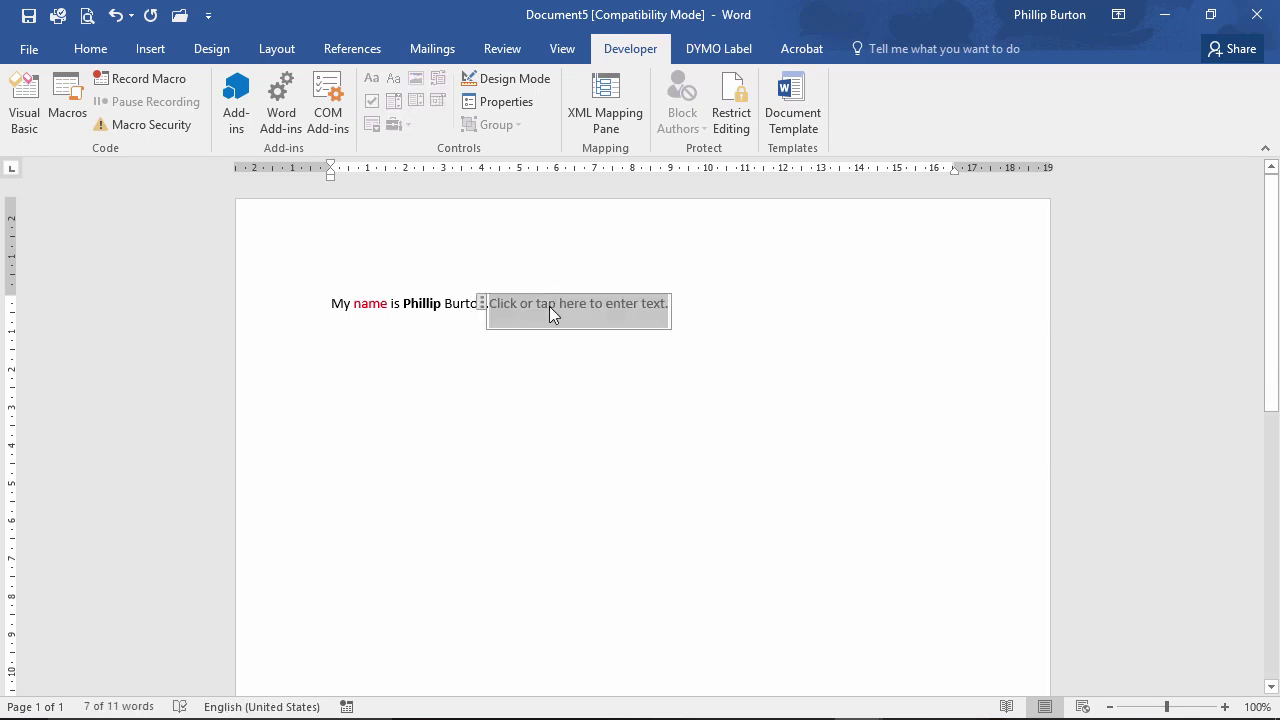
Repeat the introduction sentence in the plain text control and format it bold and red.
{"action": "type", "text": "My name is Phill"}
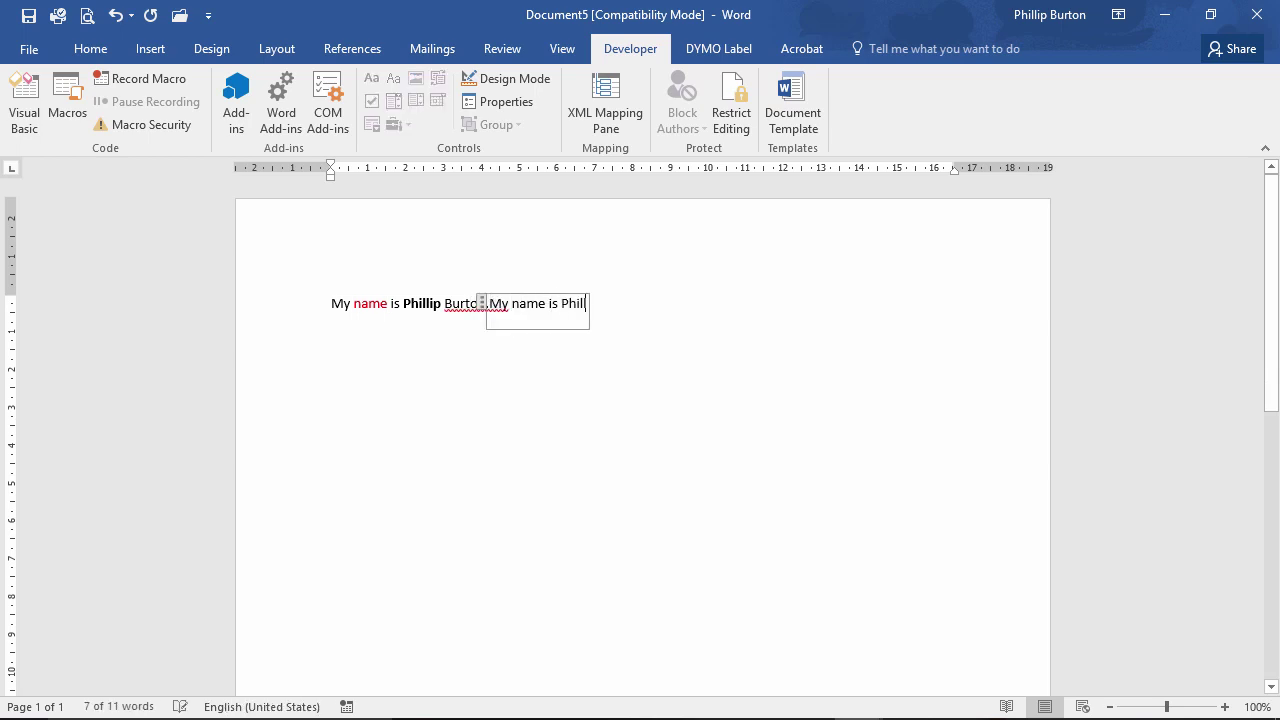
{"action": "type", "text": "ip Burton."}
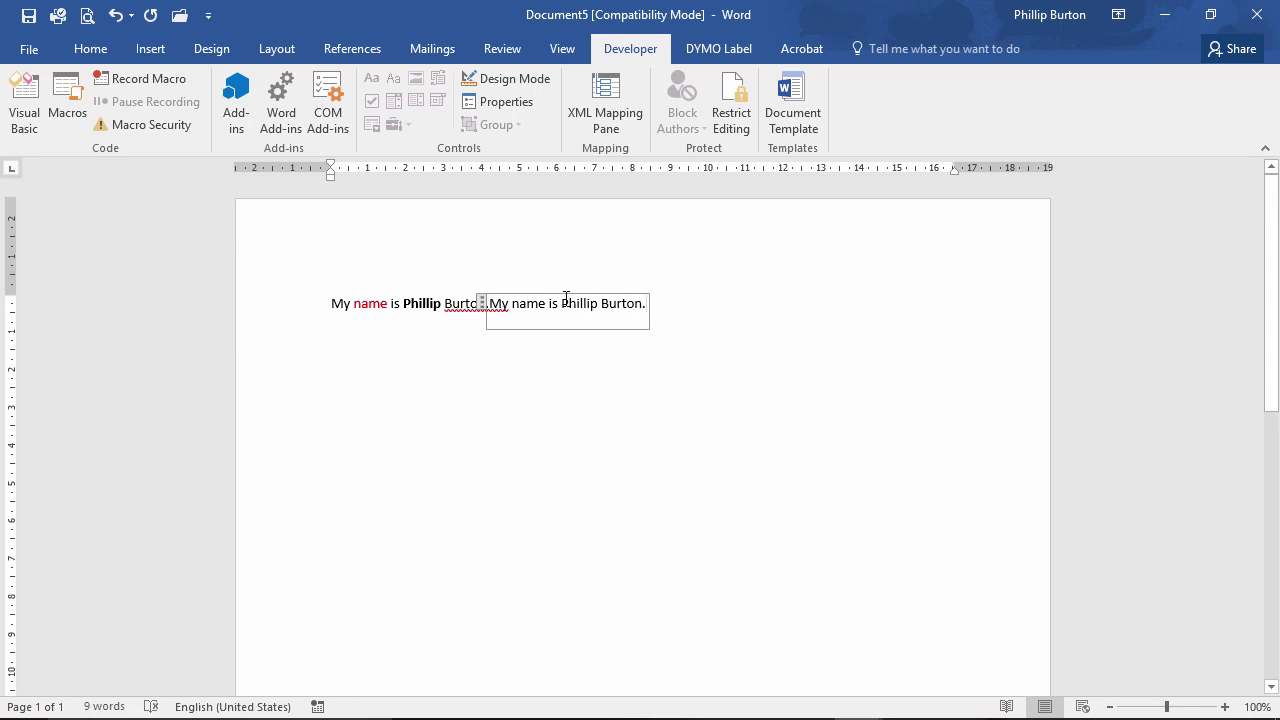
{"action": "left_click_drag", "start_coordinate": [563, 303], "coordinate": [597, 307]}
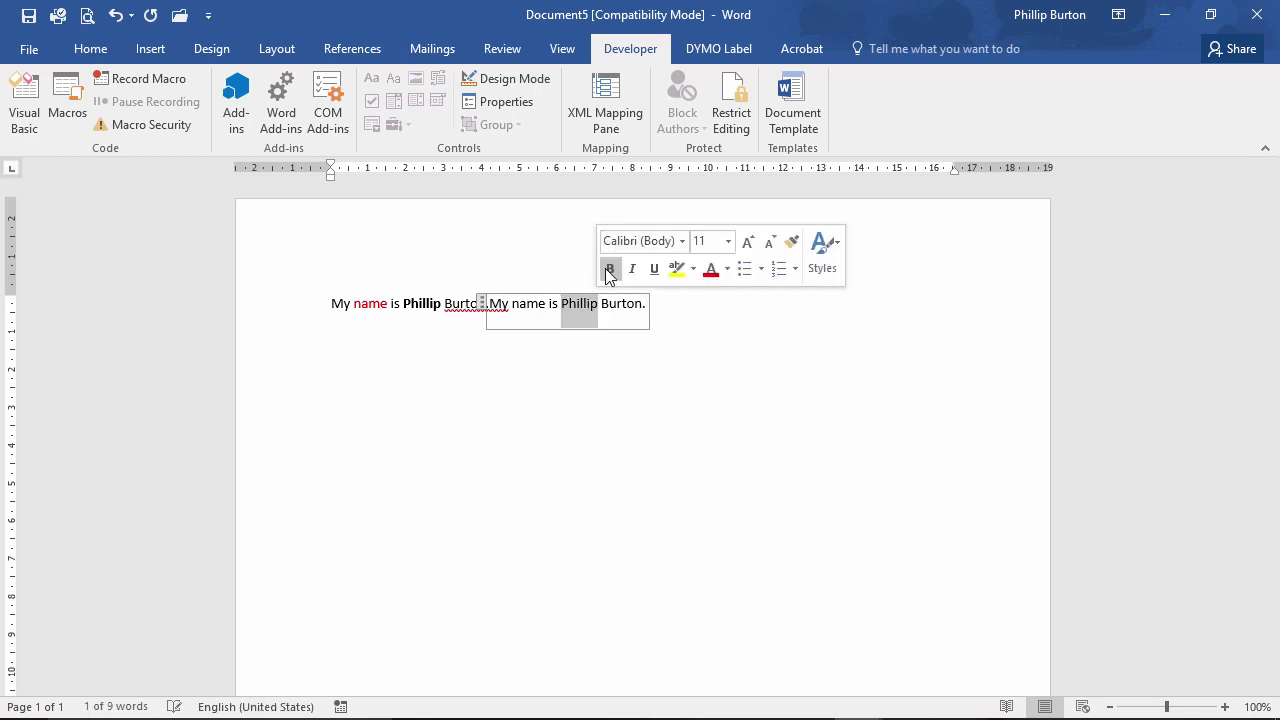
{"action": "left_click", "coordinate": [607, 272]}
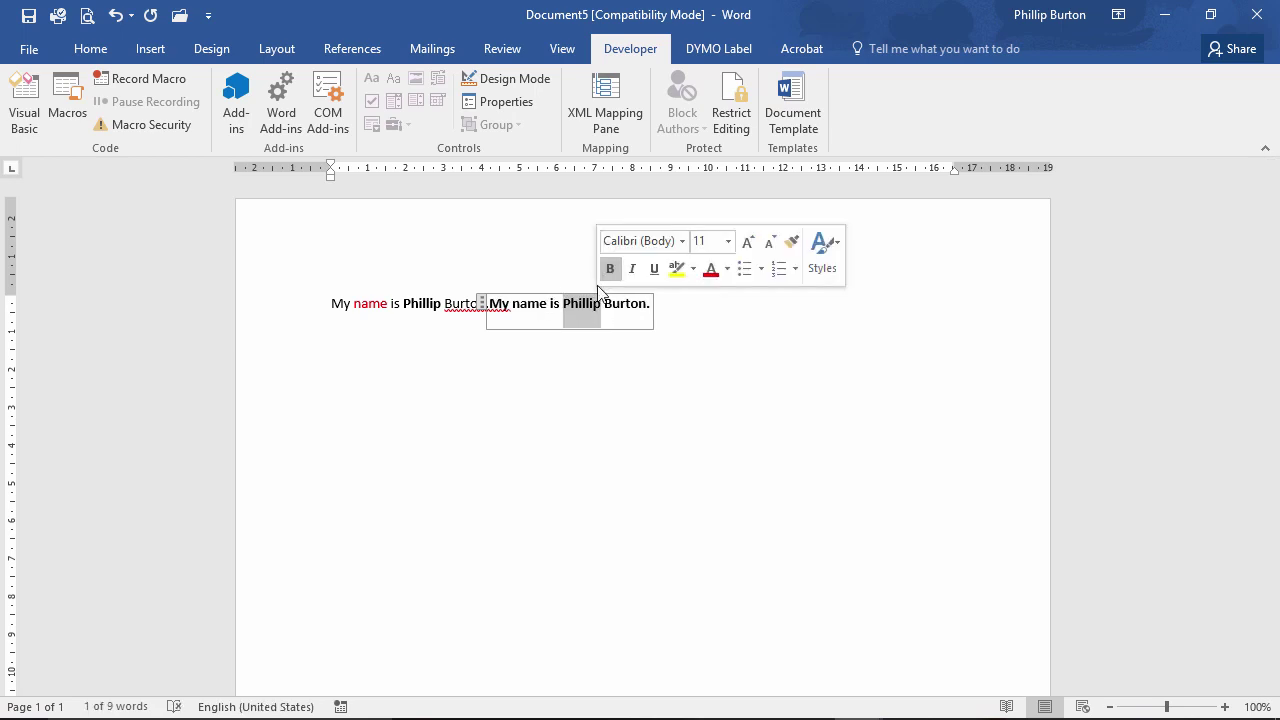
{"action": "double_click", "coordinate": [523, 305]}
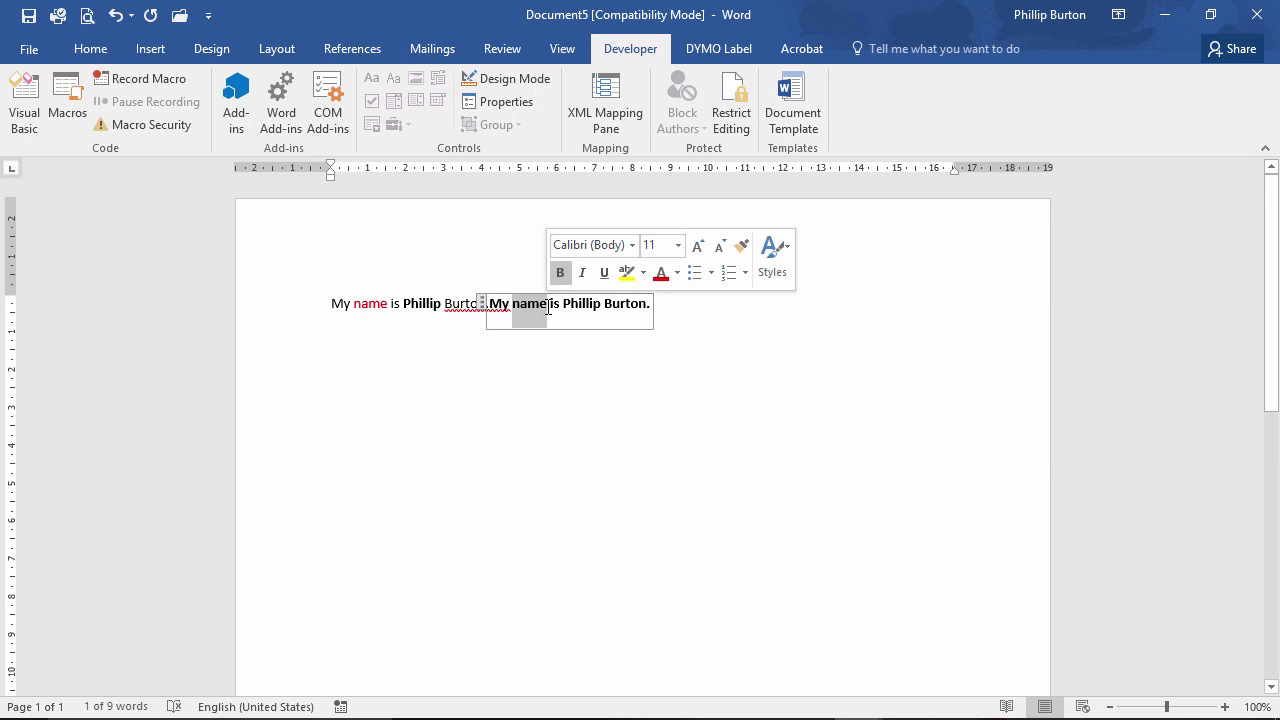
{"action": "left_click", "coordinate": [660, 275]}
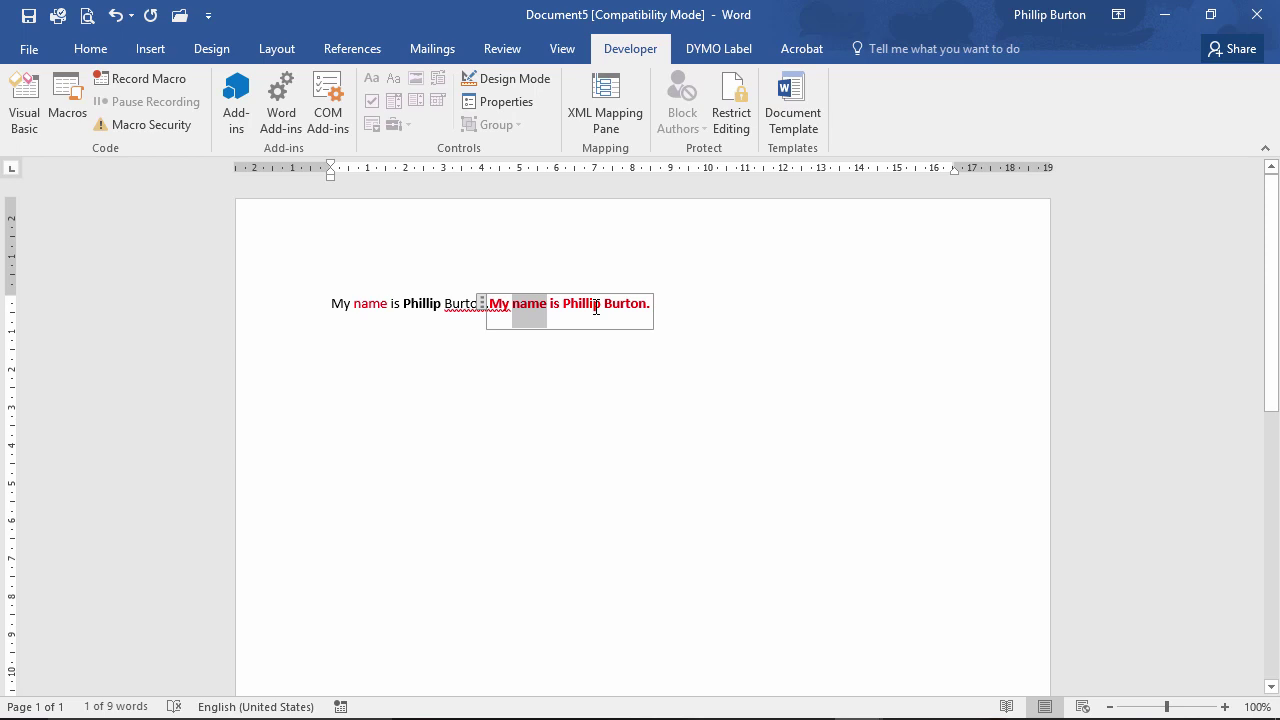
{"action": "left_click", "coordinate": [694, 320]}
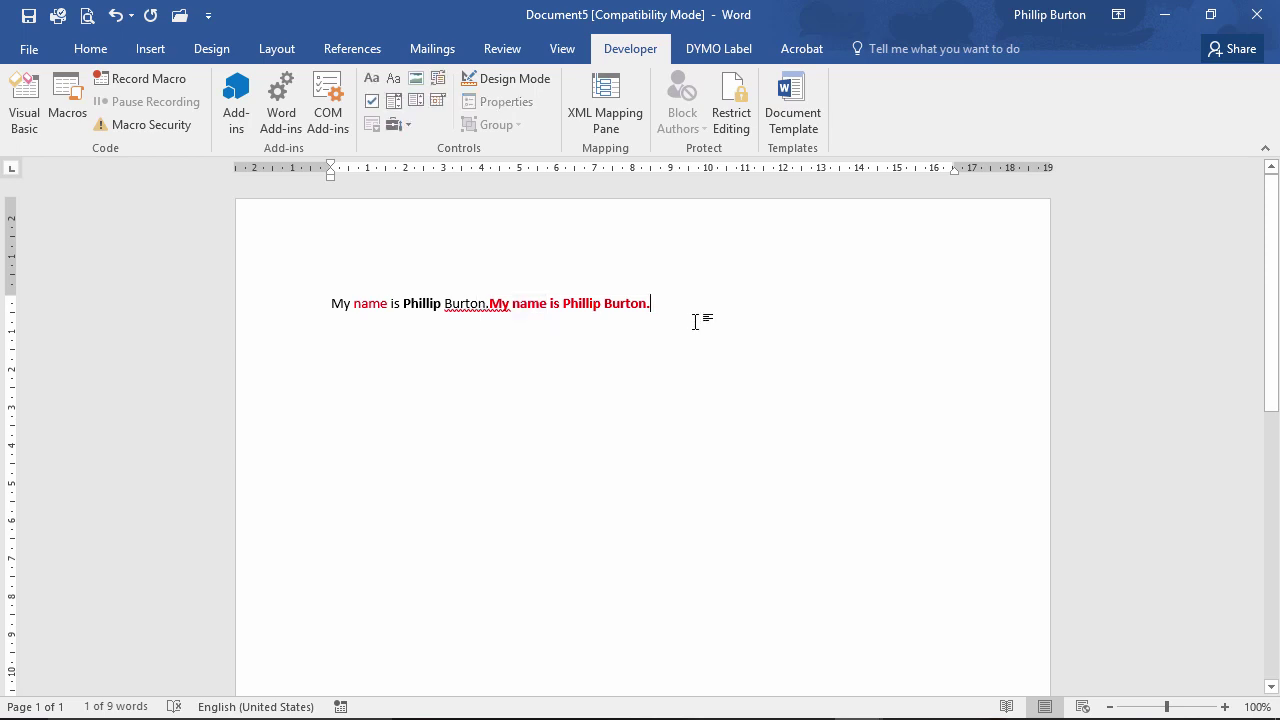
Set the first content control to display as Start/End tags.
{"action": "left_click", "coordinate": [445, 303]}
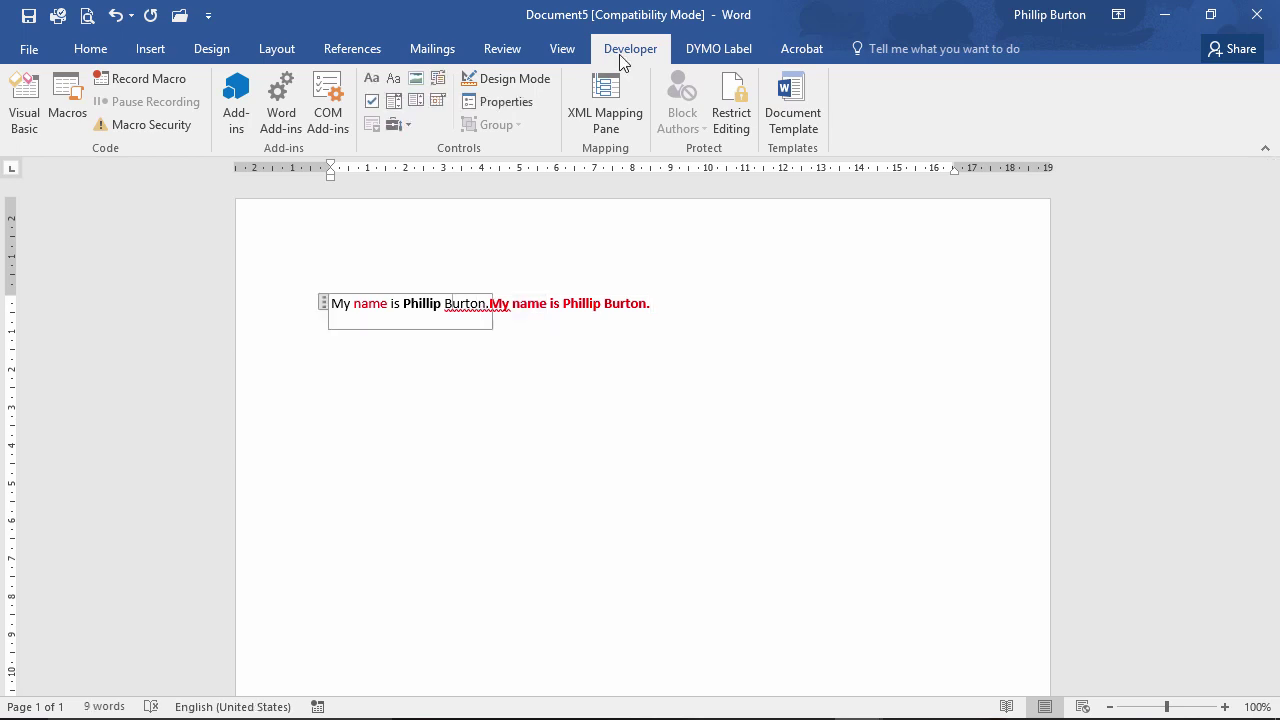
{"action": "left_click", "coordinate": [520, 105]}
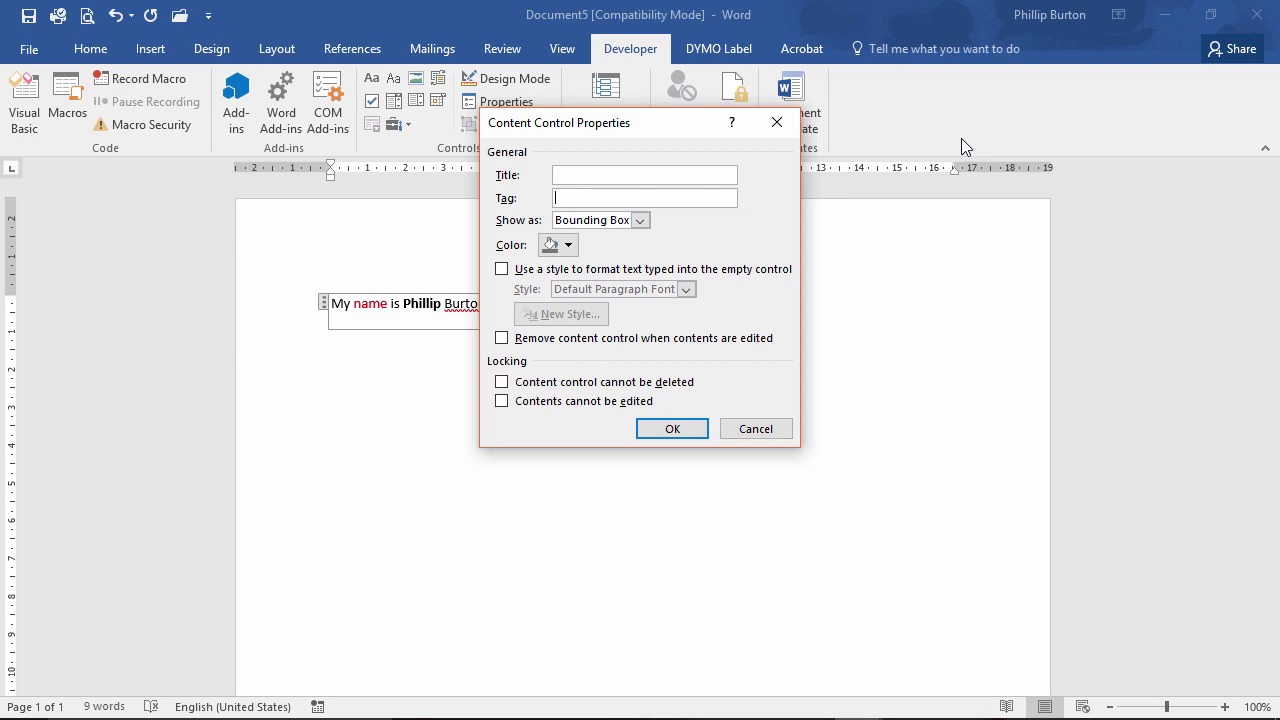
{"action": "left_click", "coordinate": [640, 221]}
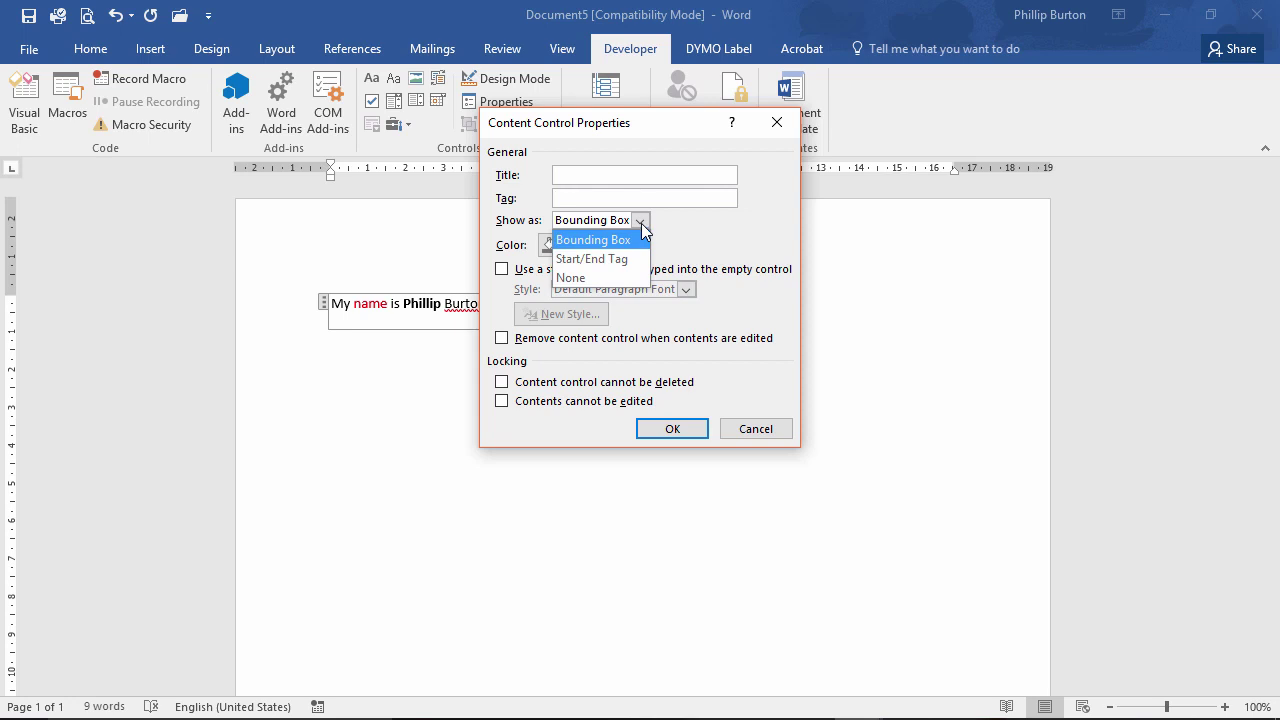
{"action": "left_click", "coordinate": [650, 125]}
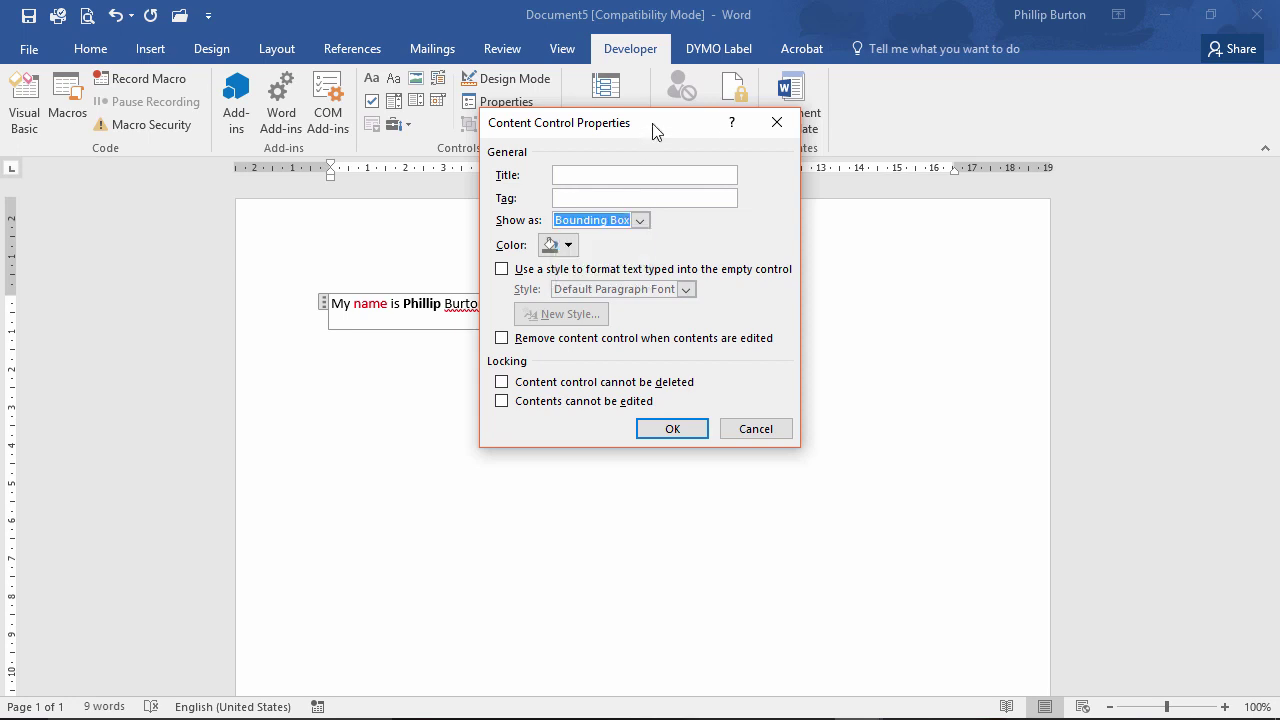
{"action": "left_click_drag", "start_coordinate": [650, 123], "coordinate": [873, 158]}
{"action": "left_click", "coordinate": [862, 255]}
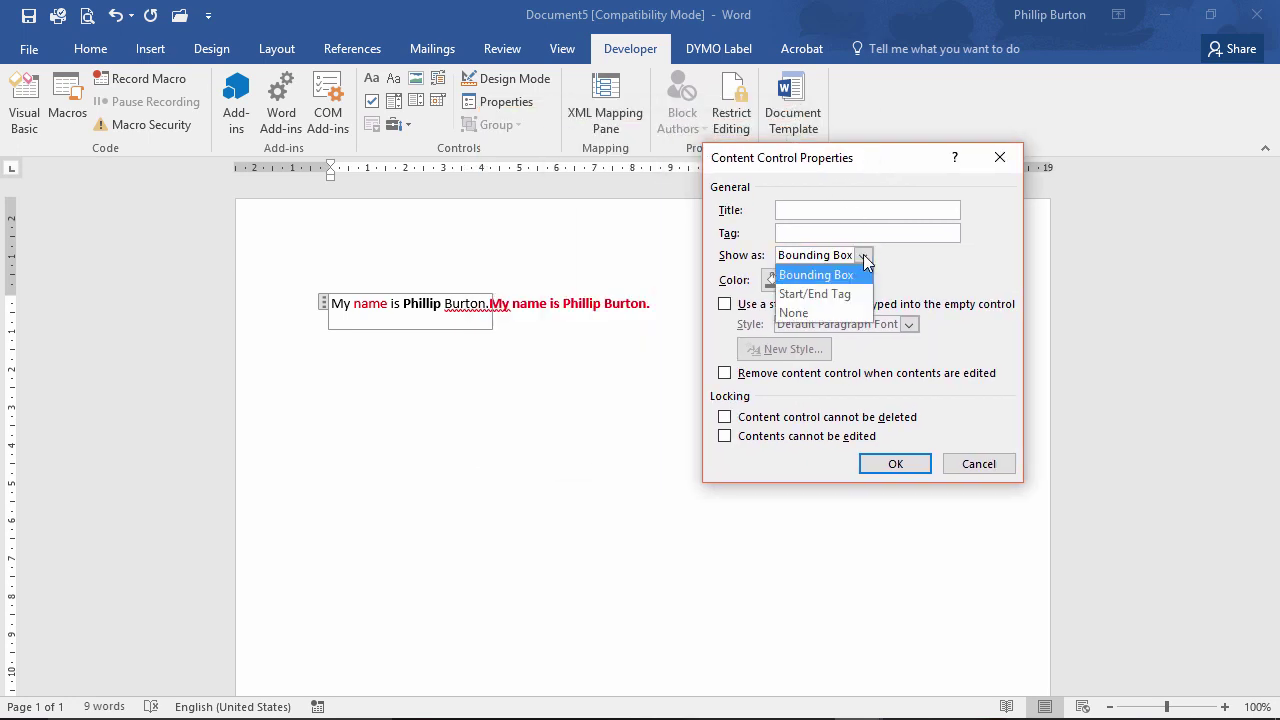
{"action": "left_click", "coordinate": [845, 291]}
{"action": "left_click", "coordinate": [896, 462]}
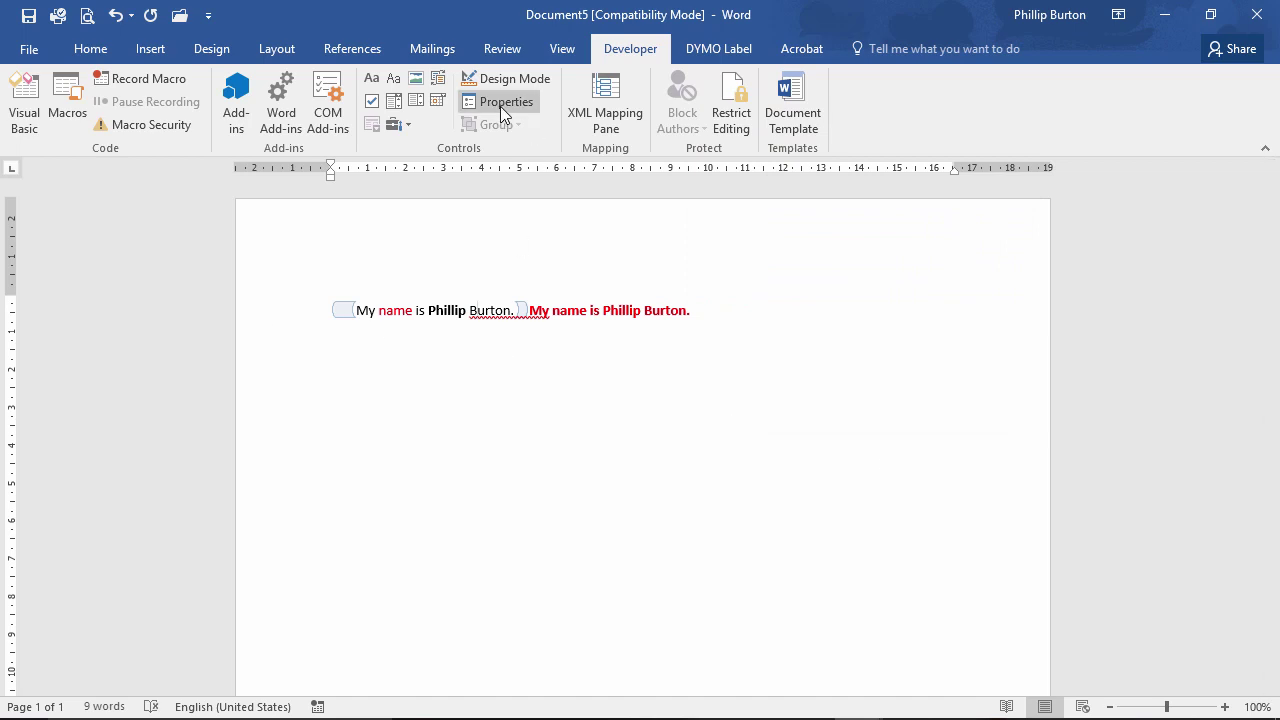
Change the first control's colour to magenta, then review its properties again without changes.
{"action": "left_click", "coordinate": [605, 311]}
{"action": "left_click", "coordinate": [477, 312]}
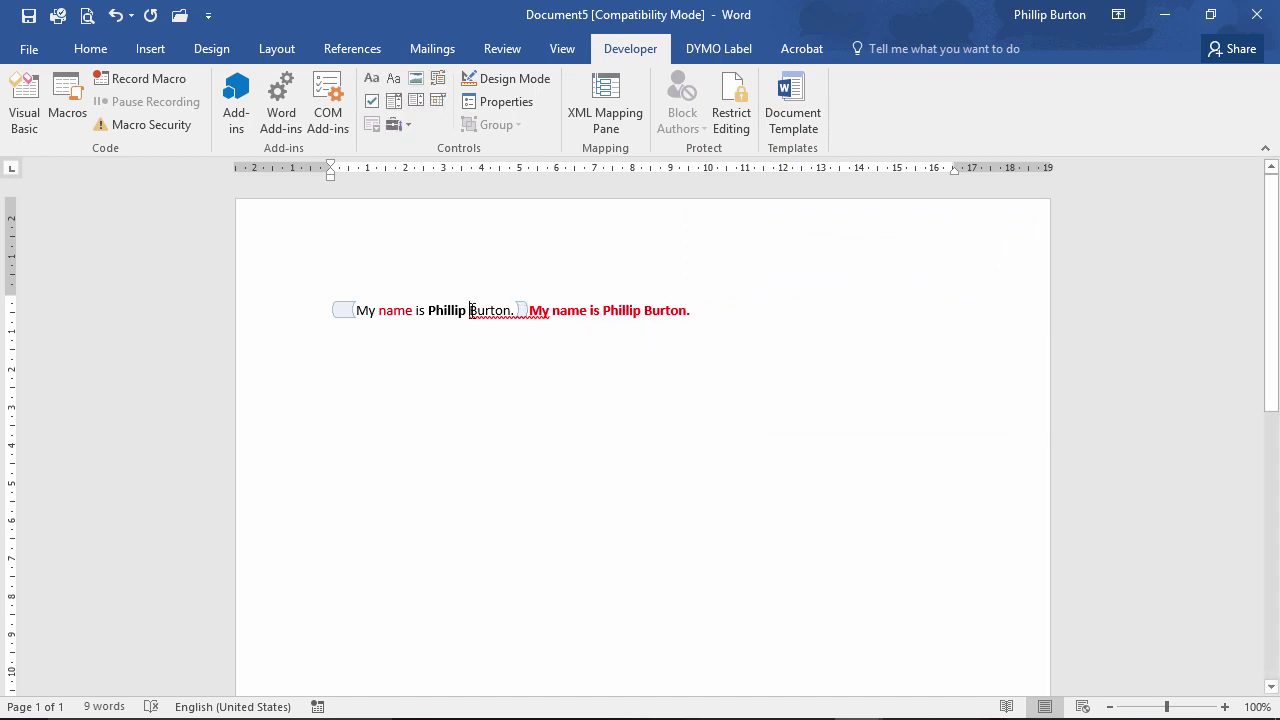
{"action": "left_click", "coordinate": [513, 104]}
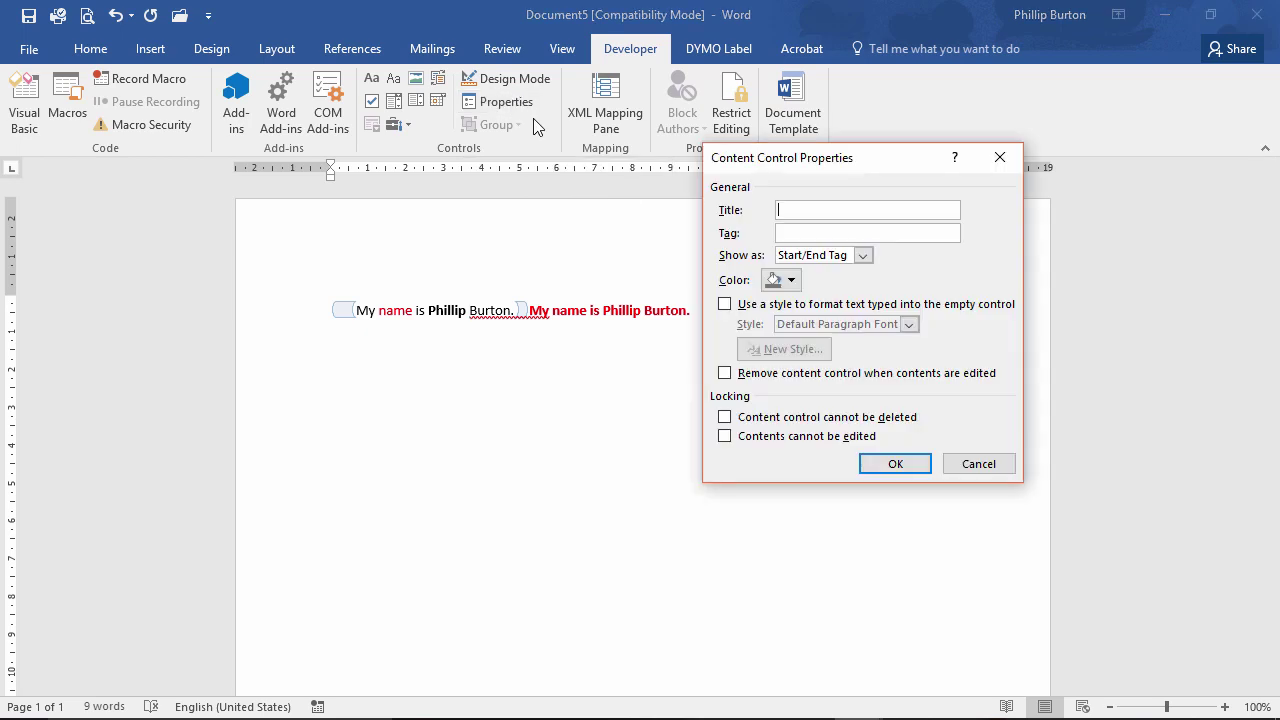
{"action": "left_click", "coordinate": [787, 283]}
{"action": "left_click", "coordinate": [845, 365]}
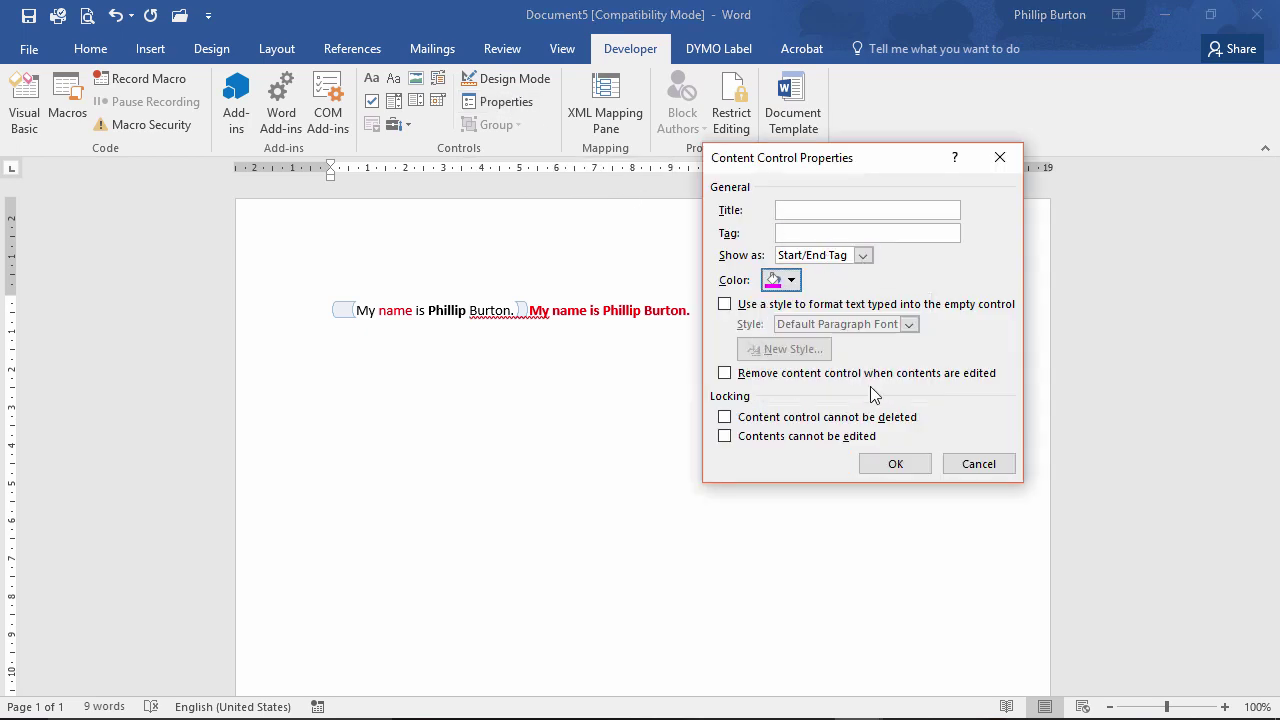
{"action": "left_click", "coordinate": [895, 463]}
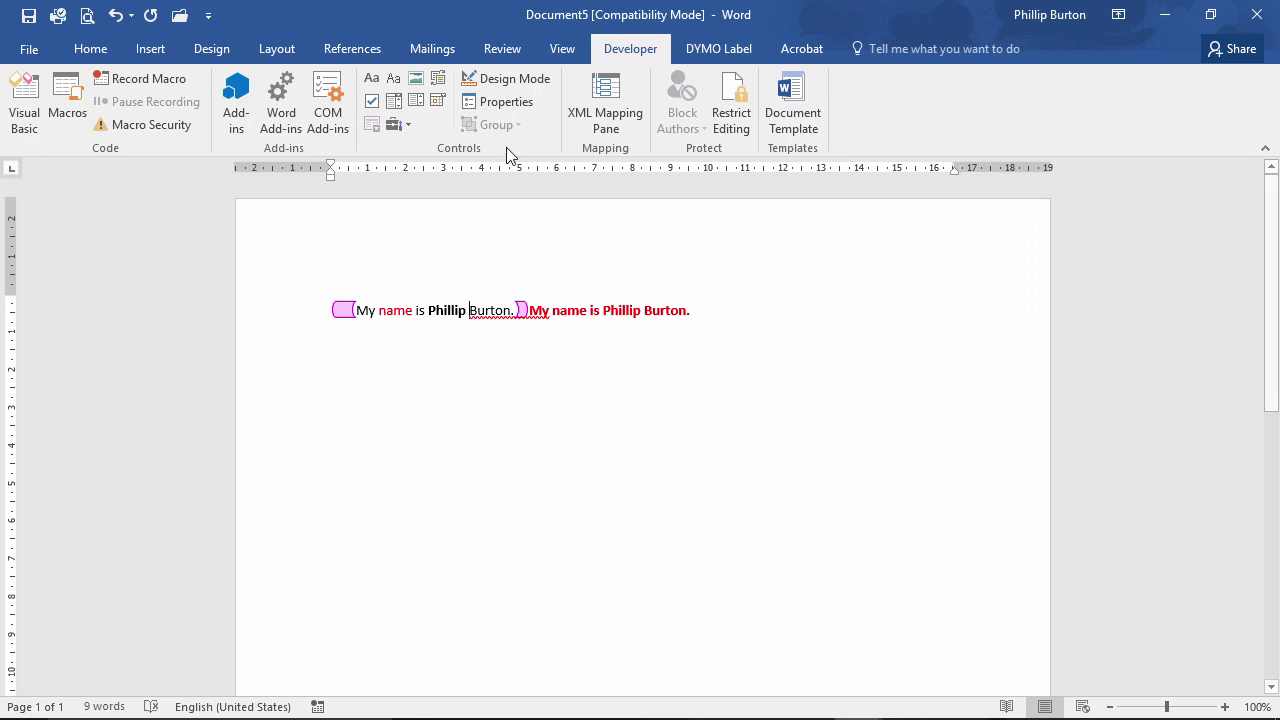
{"action": "left_click", "coordinate": [504, 102]}
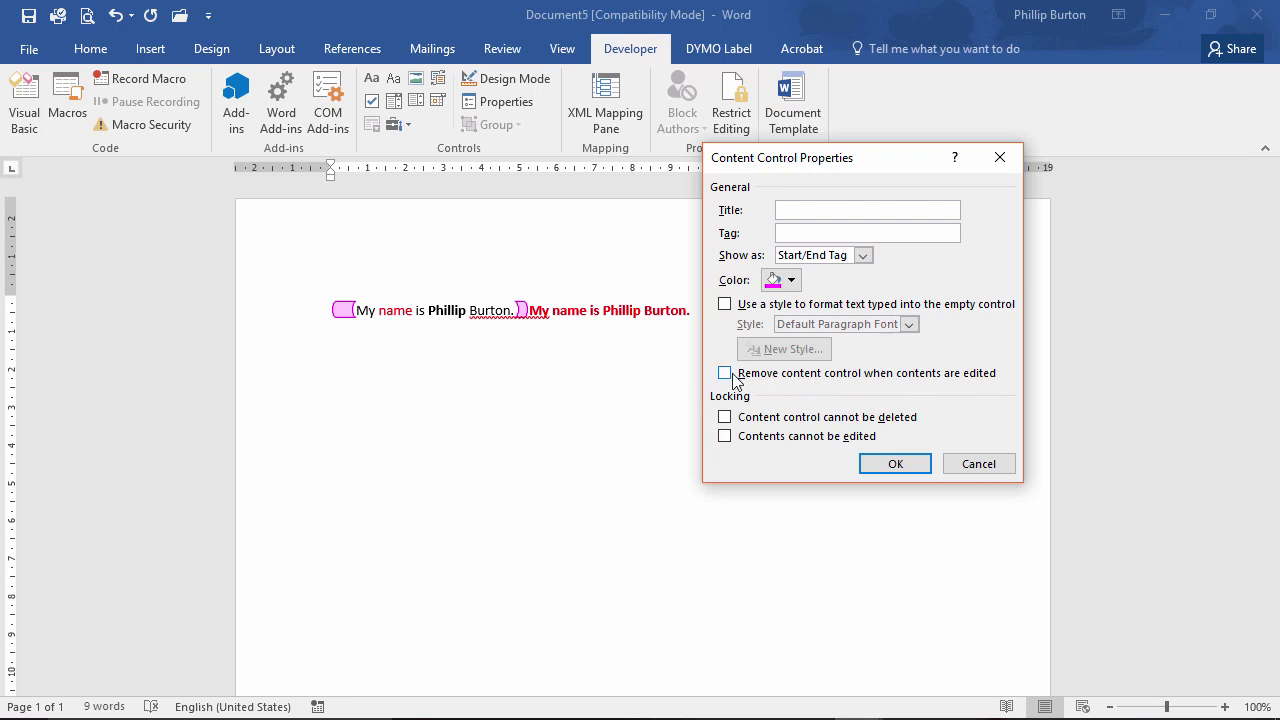
{"action": "left_click", "coordinate": [967, 467]}
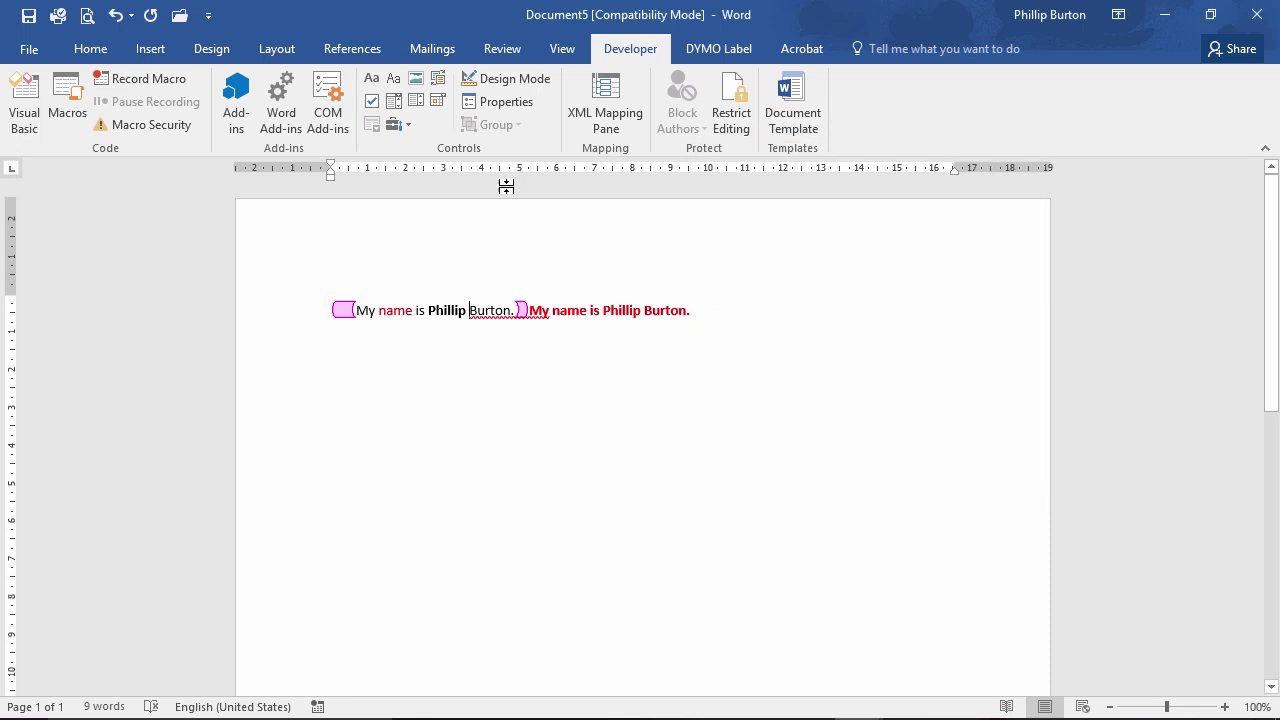
{"action": "left_click", "coordinate": [740, 323]}
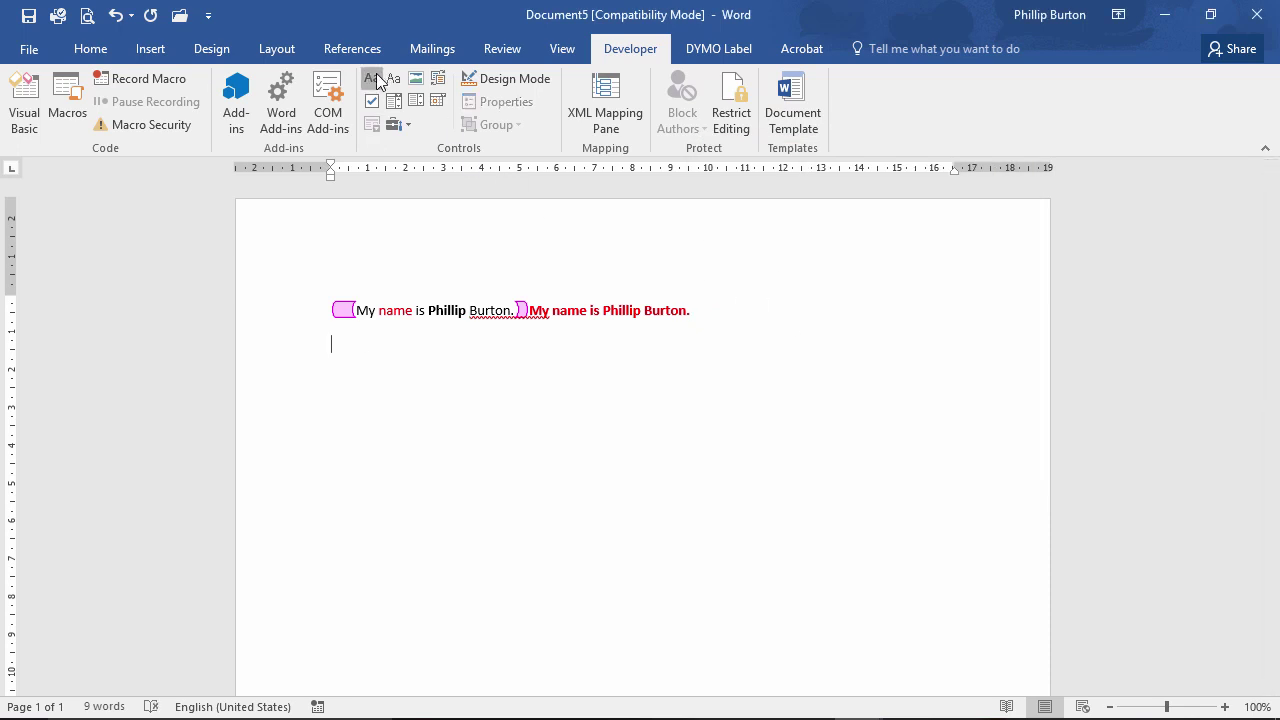
{"action": "left_click", "coordinate": [376, 75]}
{"action": "left_click", "coordinate": [506, 102]}
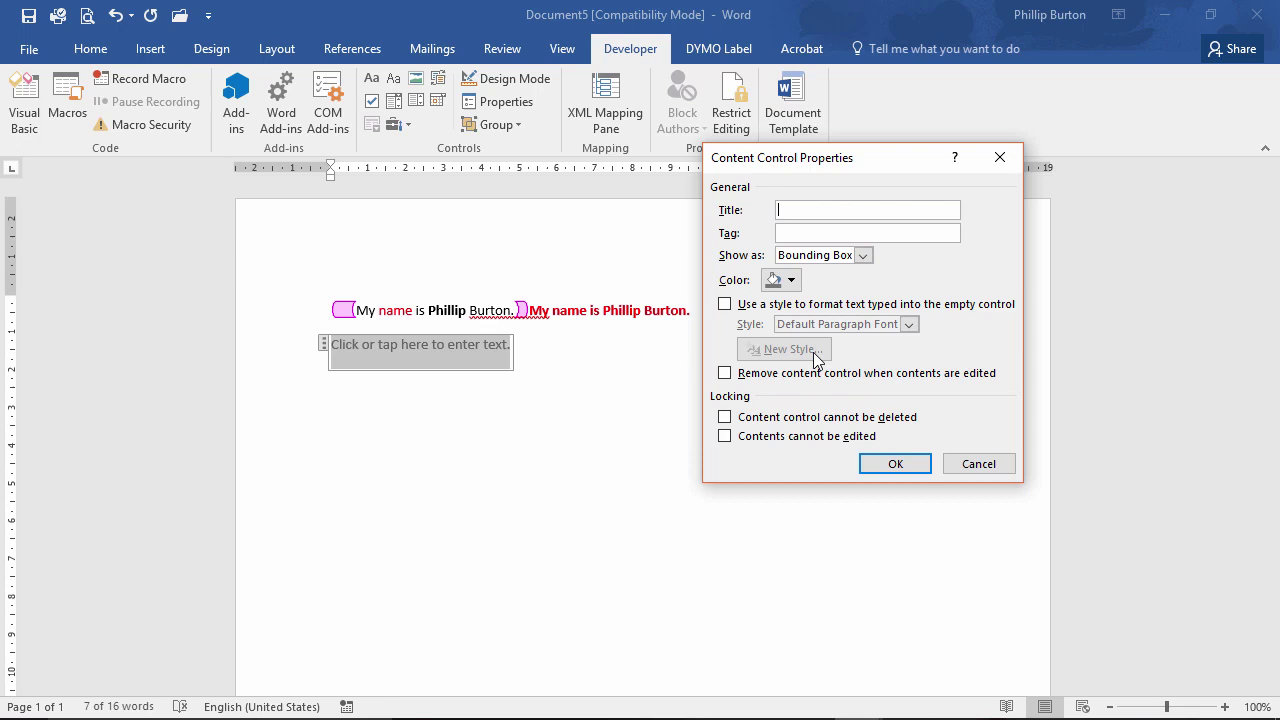
{"action": "left_click", "coordinate": [756, 378]}
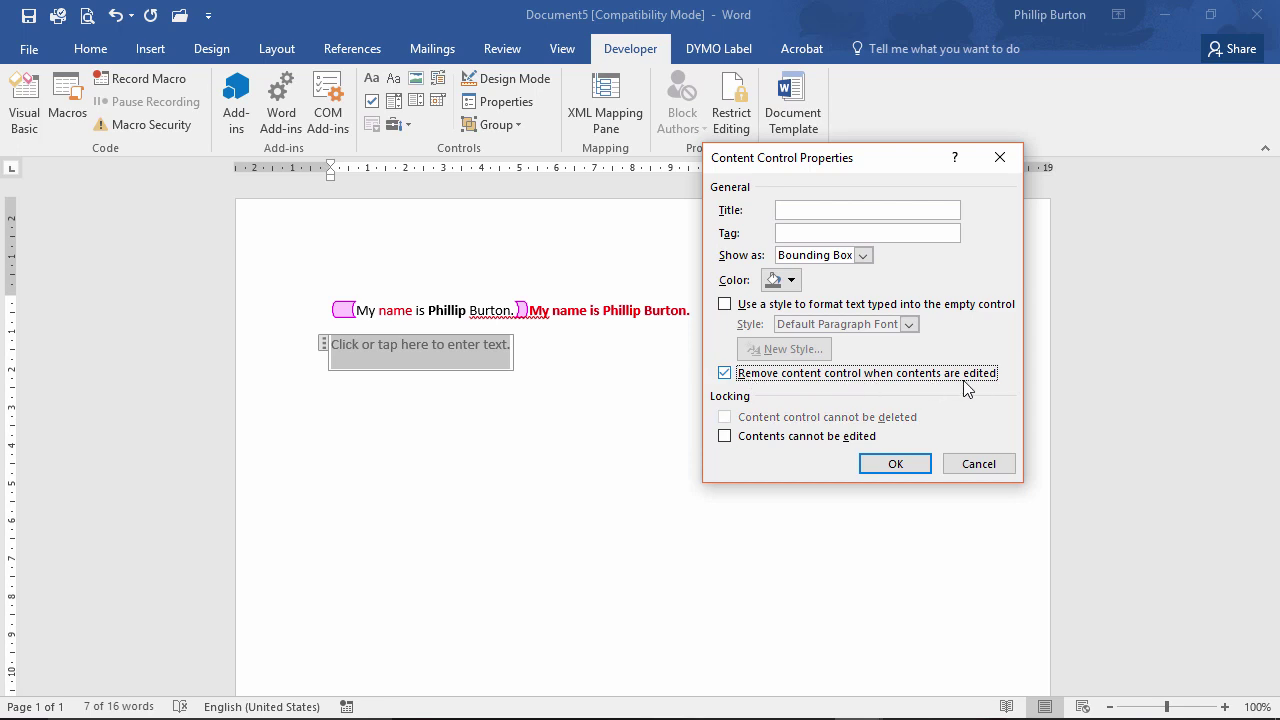
{"action": "left_click", "coordinate": [897, 463]}
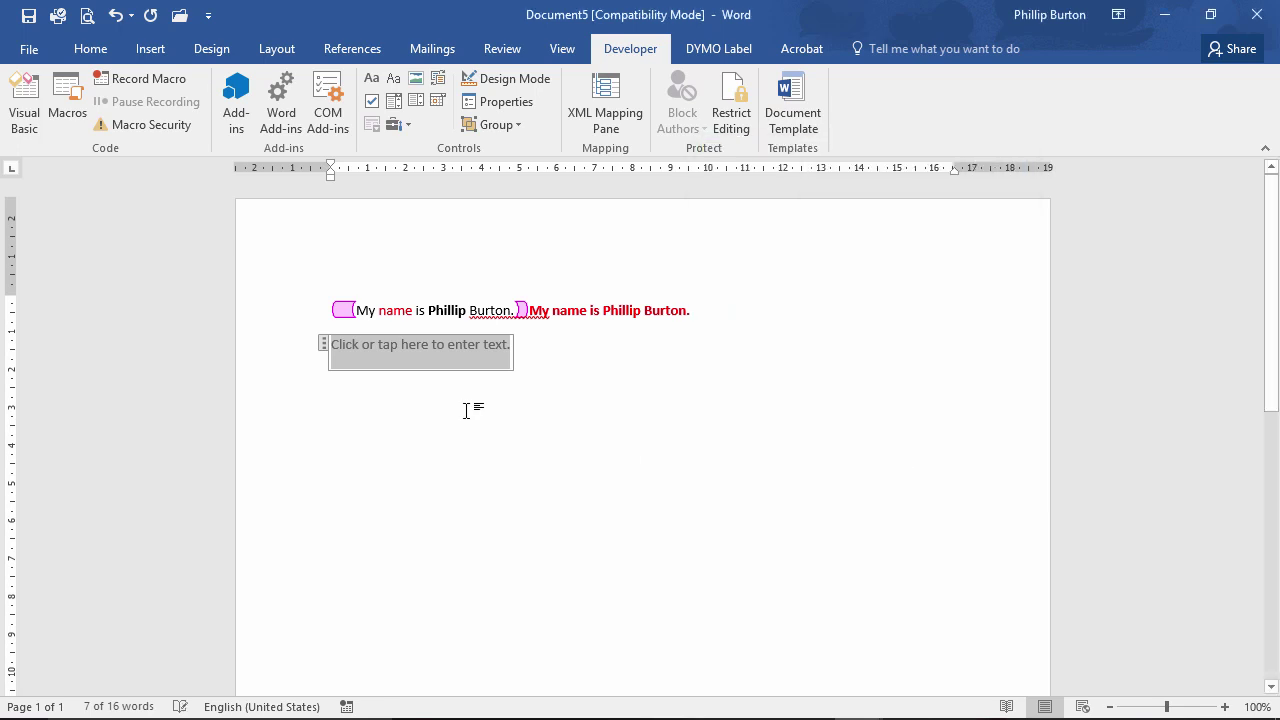
{"action": "type", "text": "Phillip Burton"}
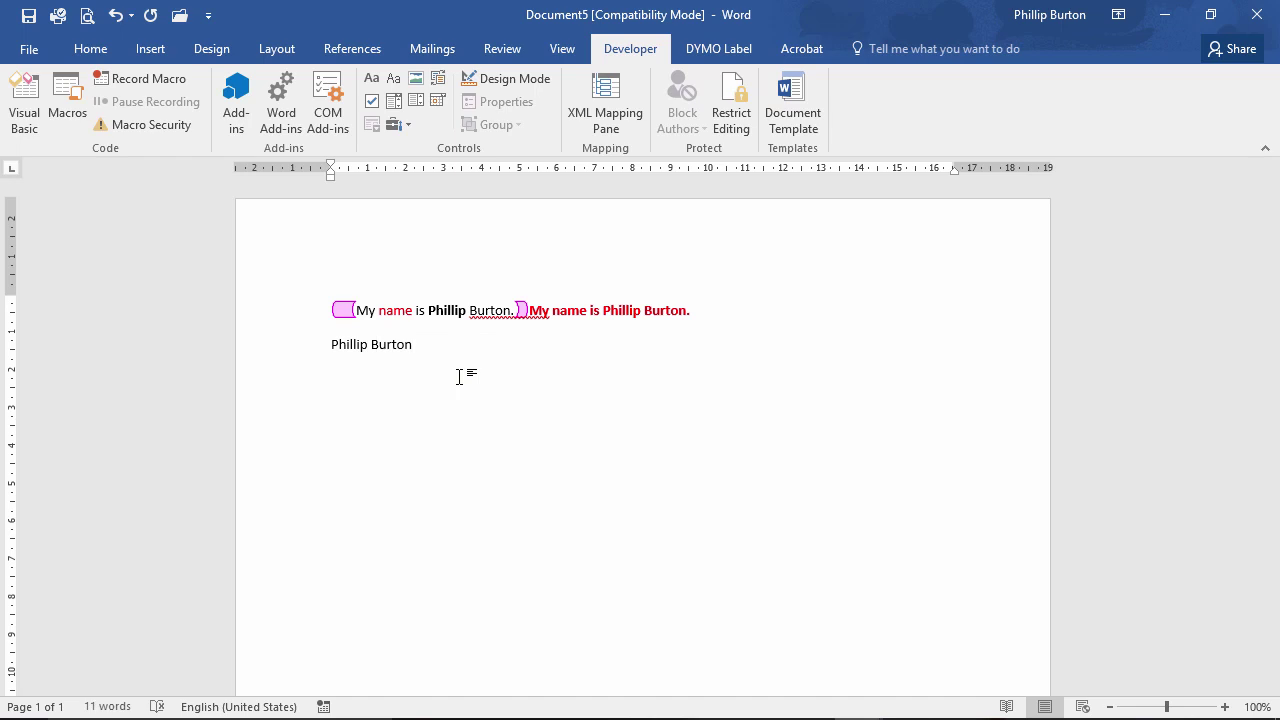
{"action": "key", "text": "BackSpace"}
{"action": "key", "text": "BackSpace"}
{"action": "key", "text": "BackSpace"}
{"action": "key", "text": "BackSpace"}
{"action": "key", "text": "BackSpace"}
{"action": "key", "text": "BackSpace"}
{"action": "key", "text": "BackSpace"}
{"action": "key", "text": "BackSpace"}
{"action": "key", "text": "BackSpace"}
{"action": "key", "text": "BackSpace"}
{"action": "key", "text": "BackSpace"}
{"action": "key", "text": "BackSpace"}
{"action": "key", "text": "BackSpace"}
{"action": "key", "text": "BackSpace"}
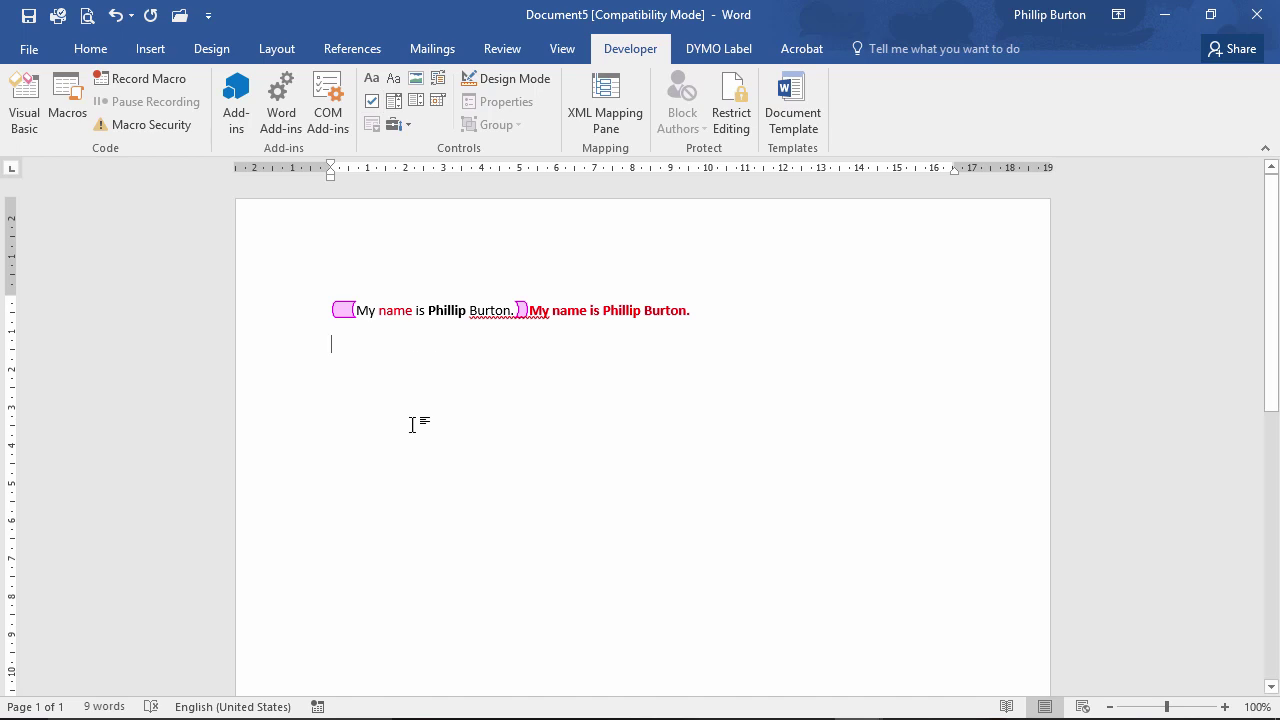
{"action": "left_click", "coordinate": [444, 315]}
Restrict document editing to Filling in forms in the Restrict Editing pane.
{"action": "left_click", "coordinate": [501, 103]}
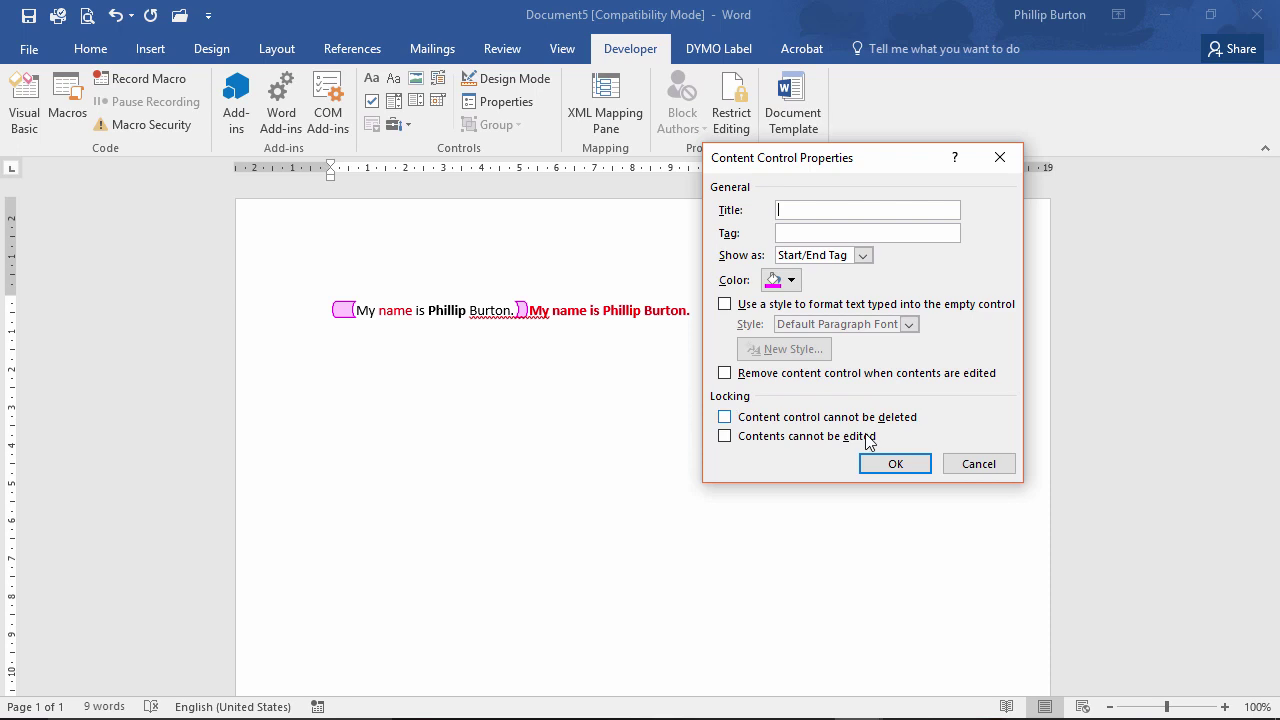
{"action": "left_click", "coordinate": [979, 464]}
{"action": "left_click", "coordinate": [502, 50]}
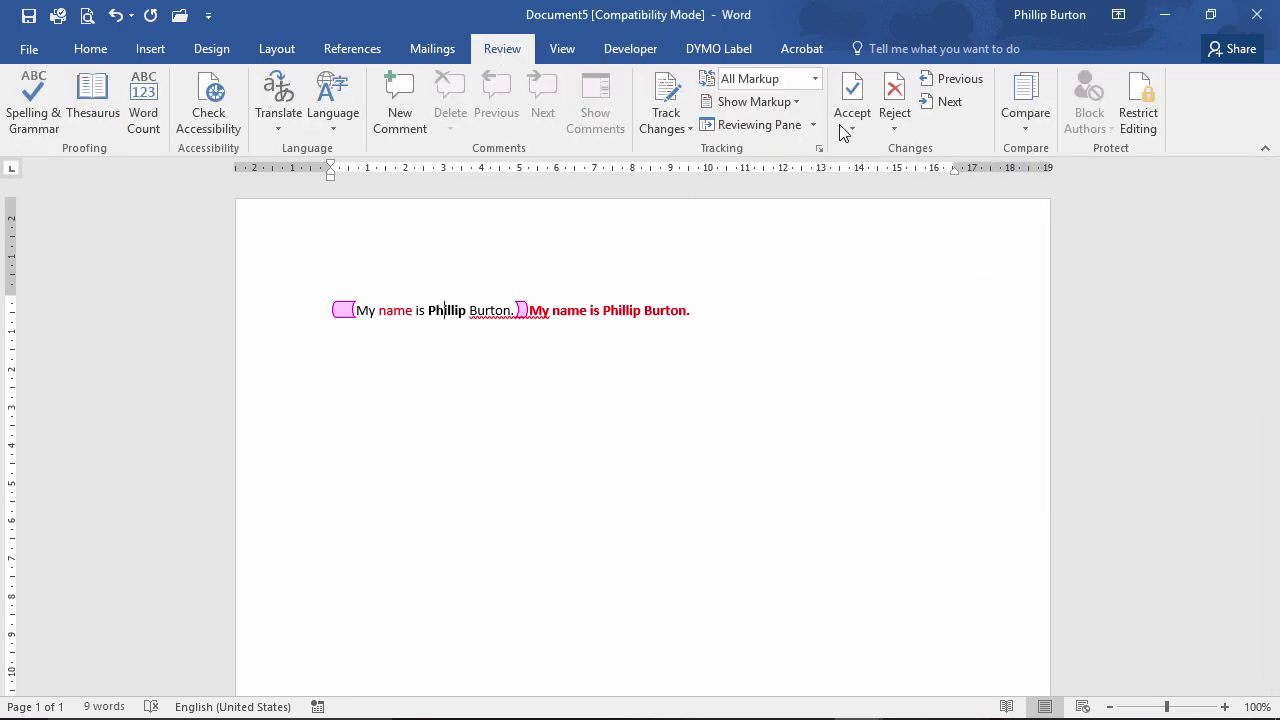
{"action": "left_click", "coordinate": [1146, 122]}
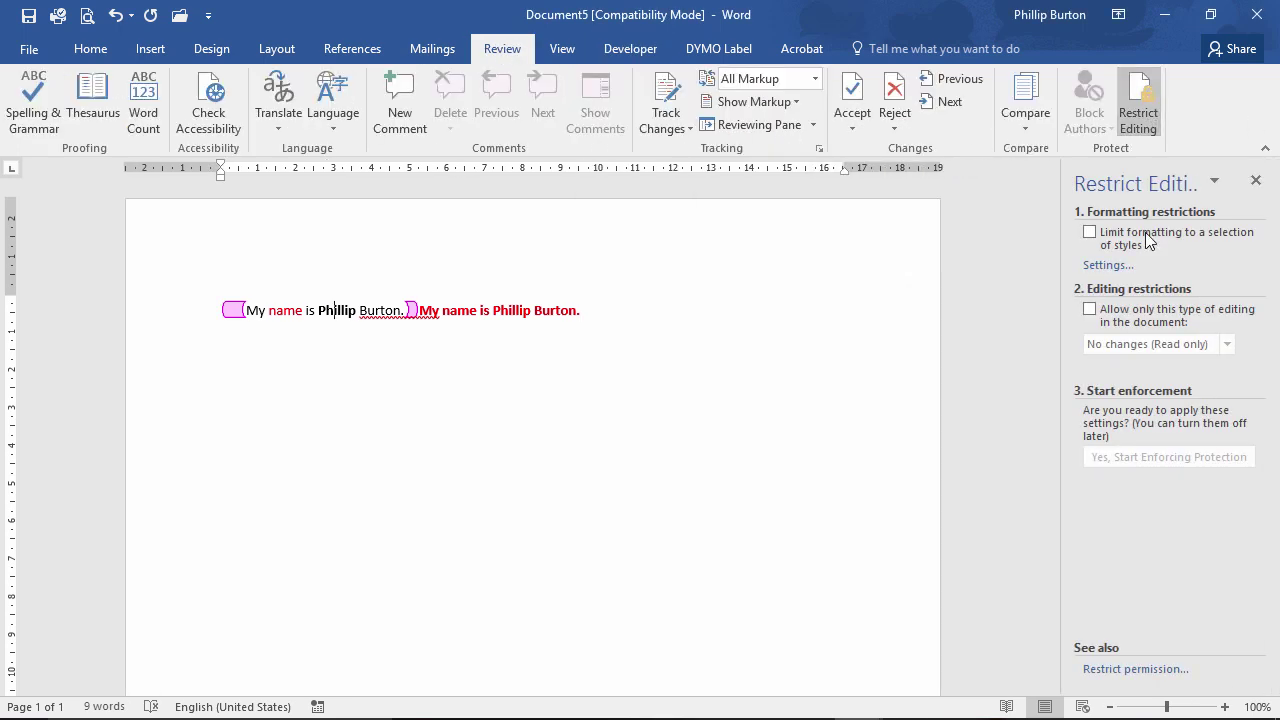
{"action": "left_click", "coordinate": [1090, 309]}
{"action": "left_click", "coordinate": [1124, 346]}
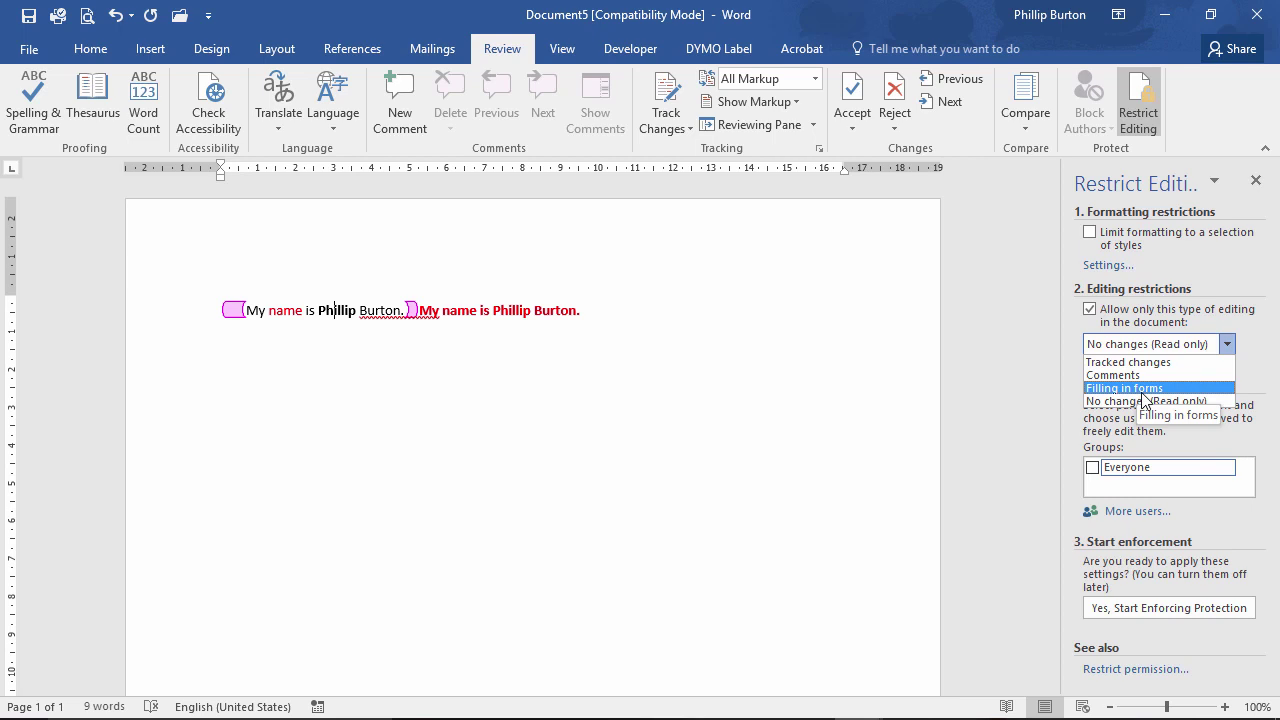
{"action": "left_click", "coordinate": [1144, 392]}
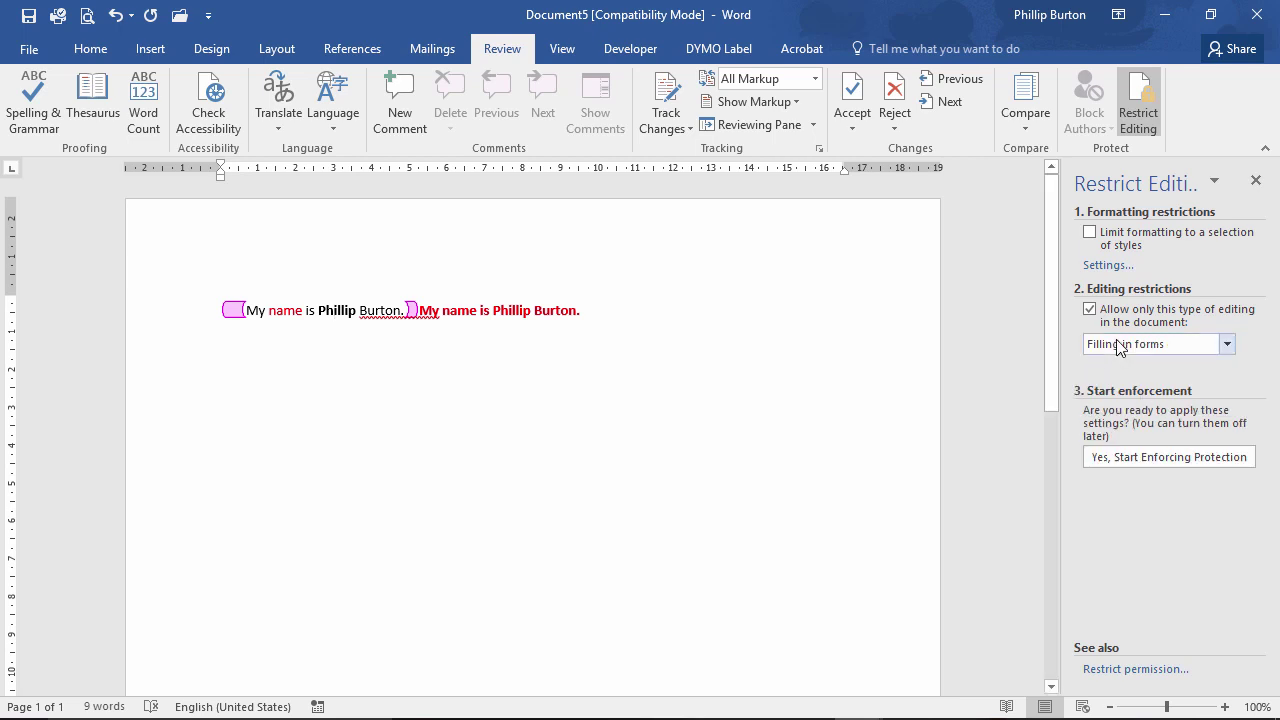
{"action": "left_click", "coordinate": [383, 352]}
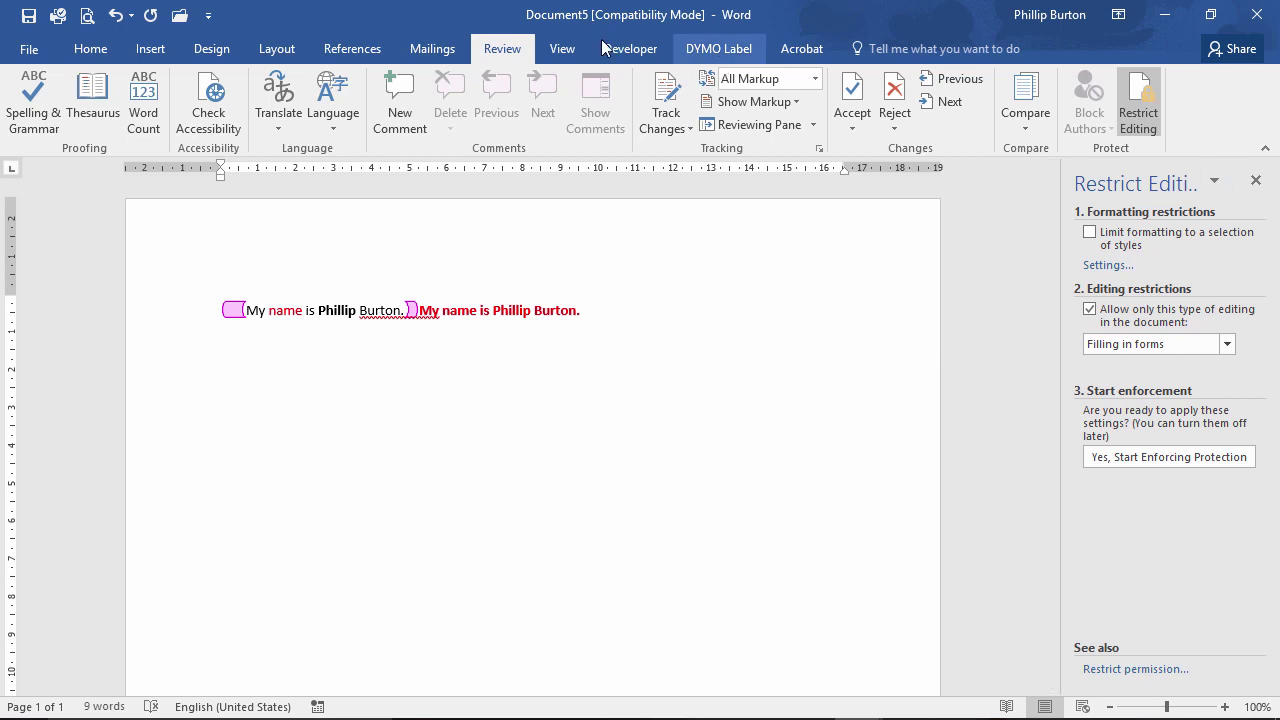
Make the first content control impossible to delete, then move to the empty line below.
{"action": "left_click", "coordinate": [562, 48]}
{"action": "left_click", "coordinate": [349, 312]}
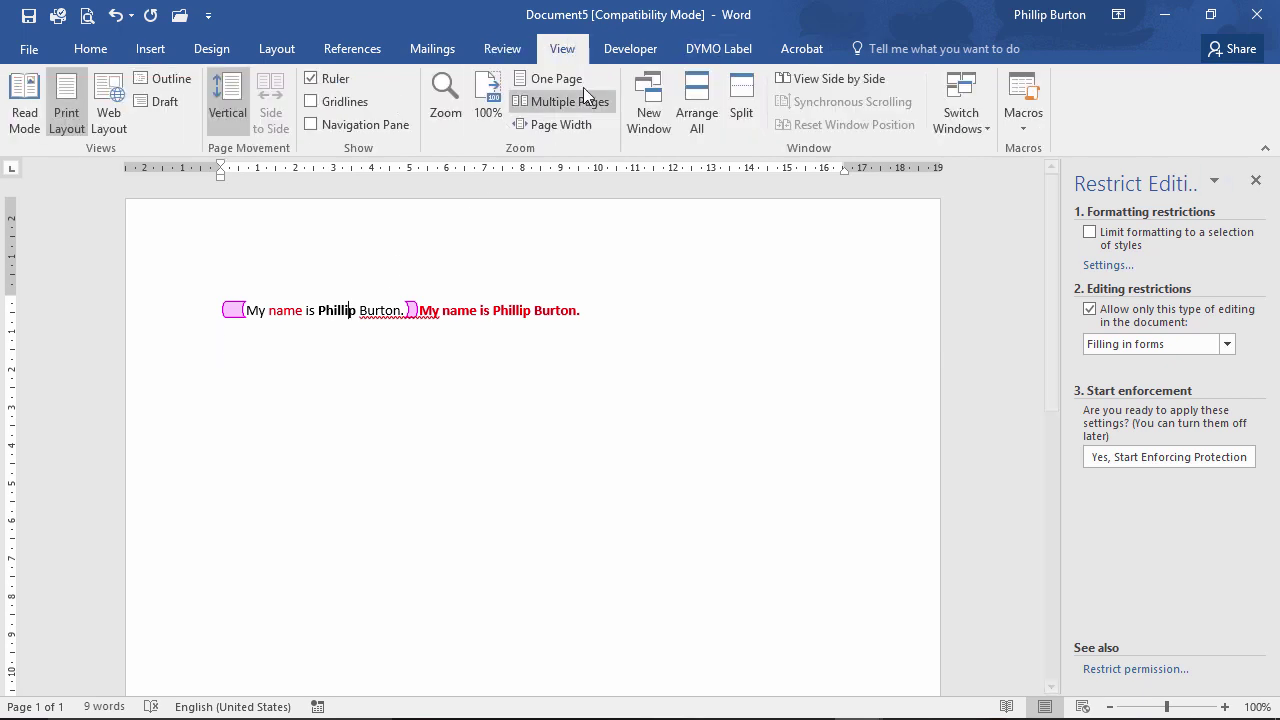
{"action": "left_click", "coordinate": [630, 48]}
{"action": "left_click", "coordinate": [497, 104]}
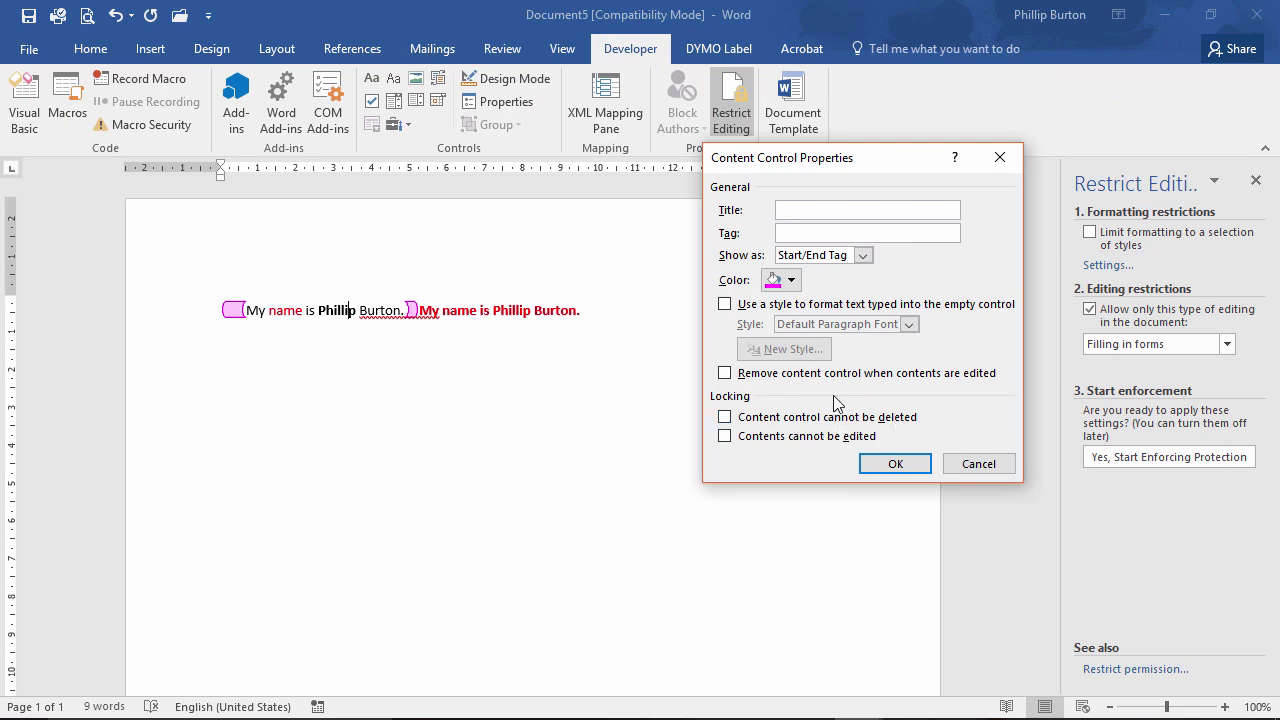
{"action": "left_click", "coordinate": [725, 417]}
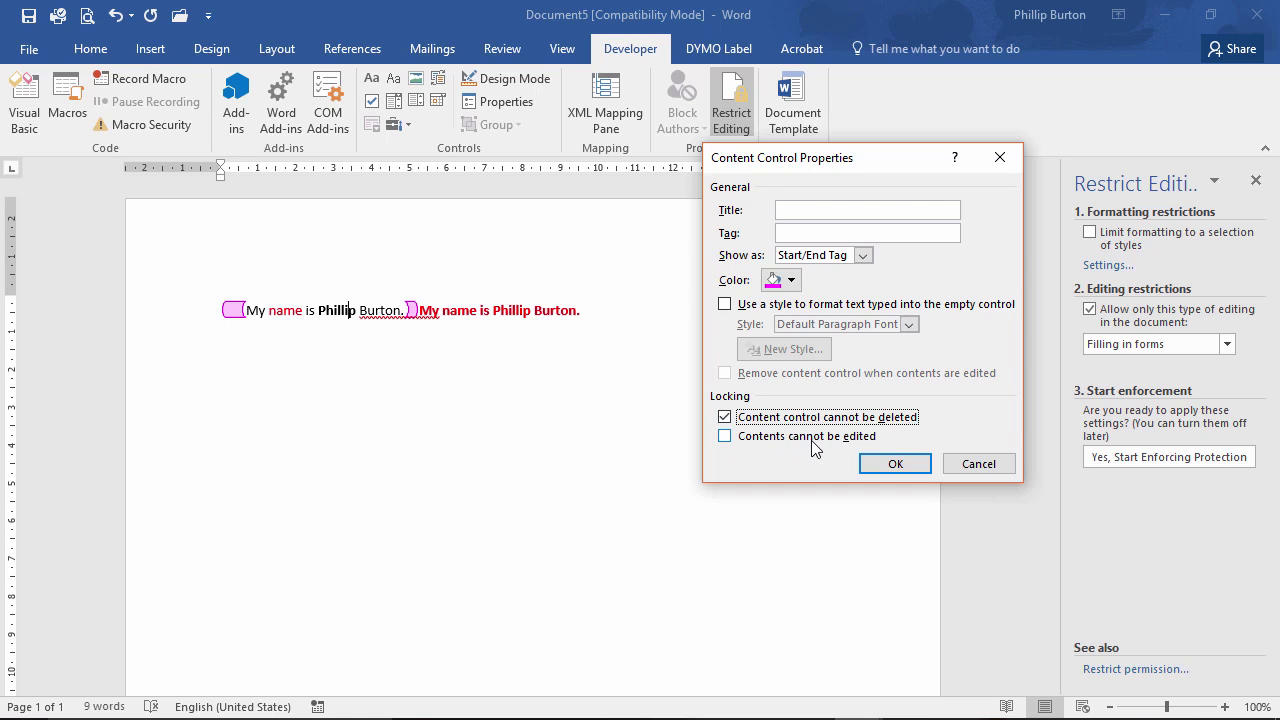
{"action": "left_click", "coordinate": [896, 463]}
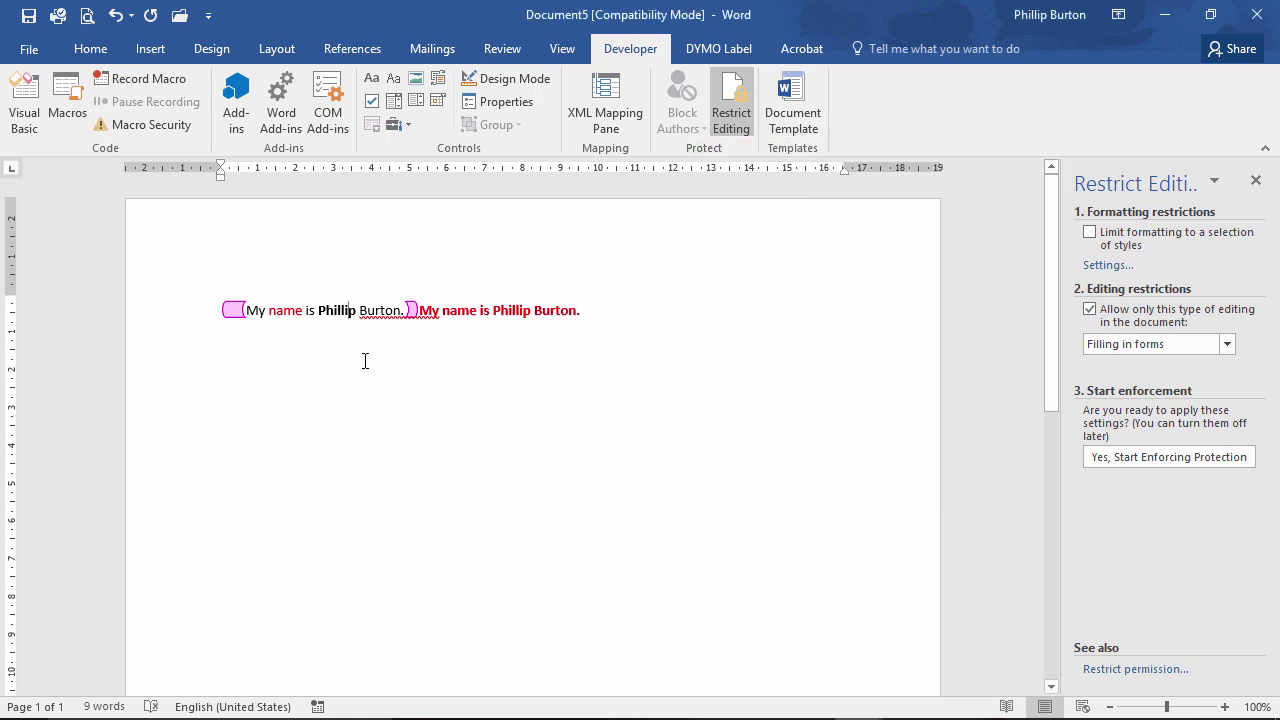
{"action": "left_click", "coordinate": [602, 342]}
Add a plain text control on the new line and enforce forms-only protection without a password.
{"action": "left_click", "coordinate": [371, 78]}
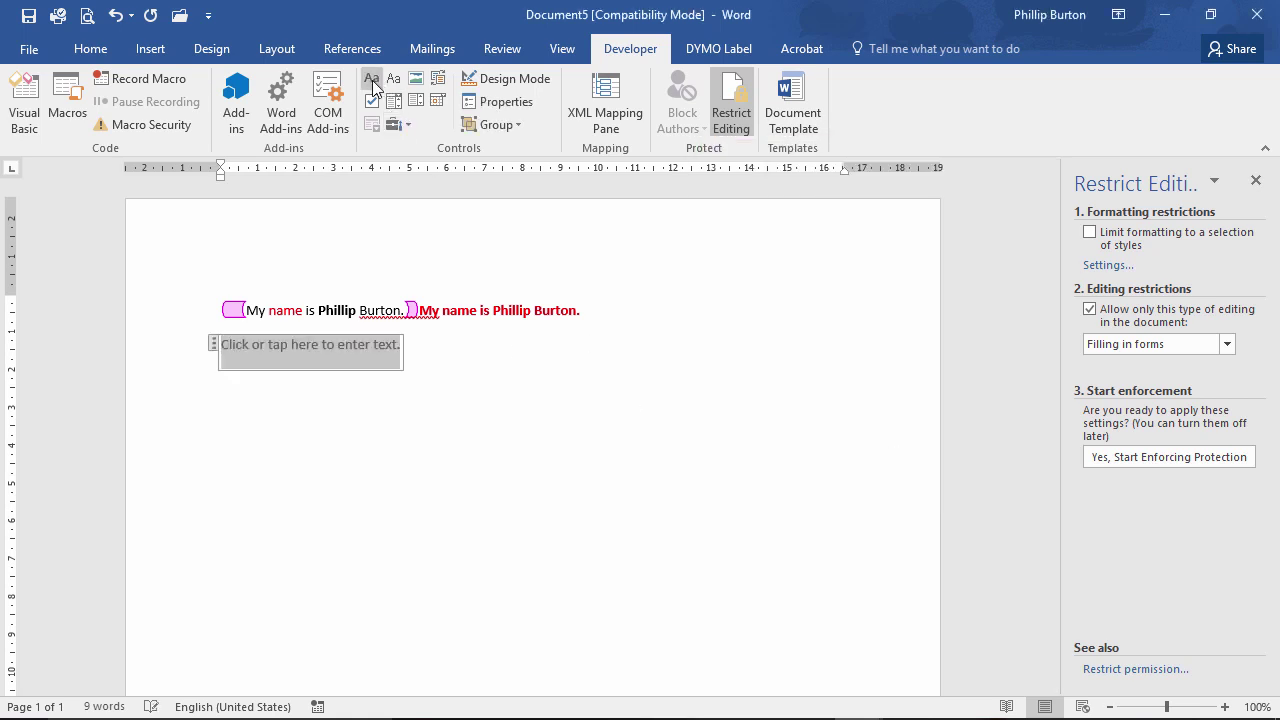
{"action": "left_click", "coordinate": [389, 348]}
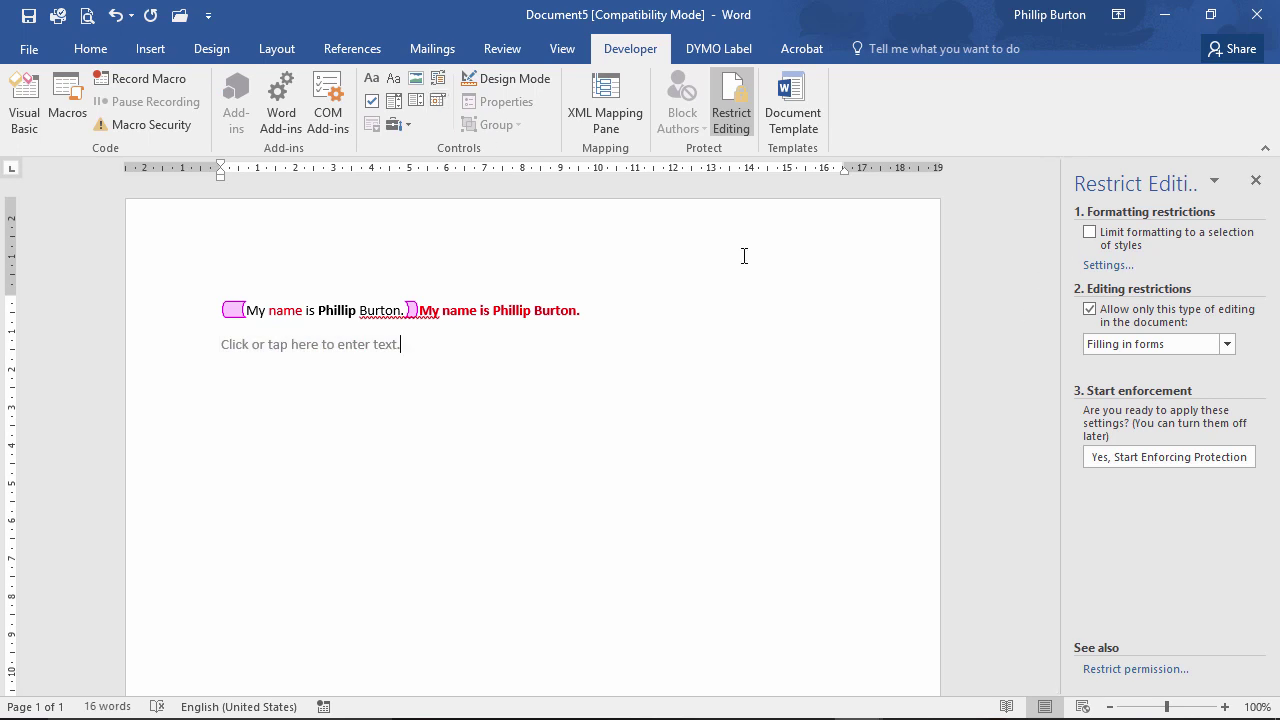
{"action": "left_click", "coordinate": [1170, 456]}
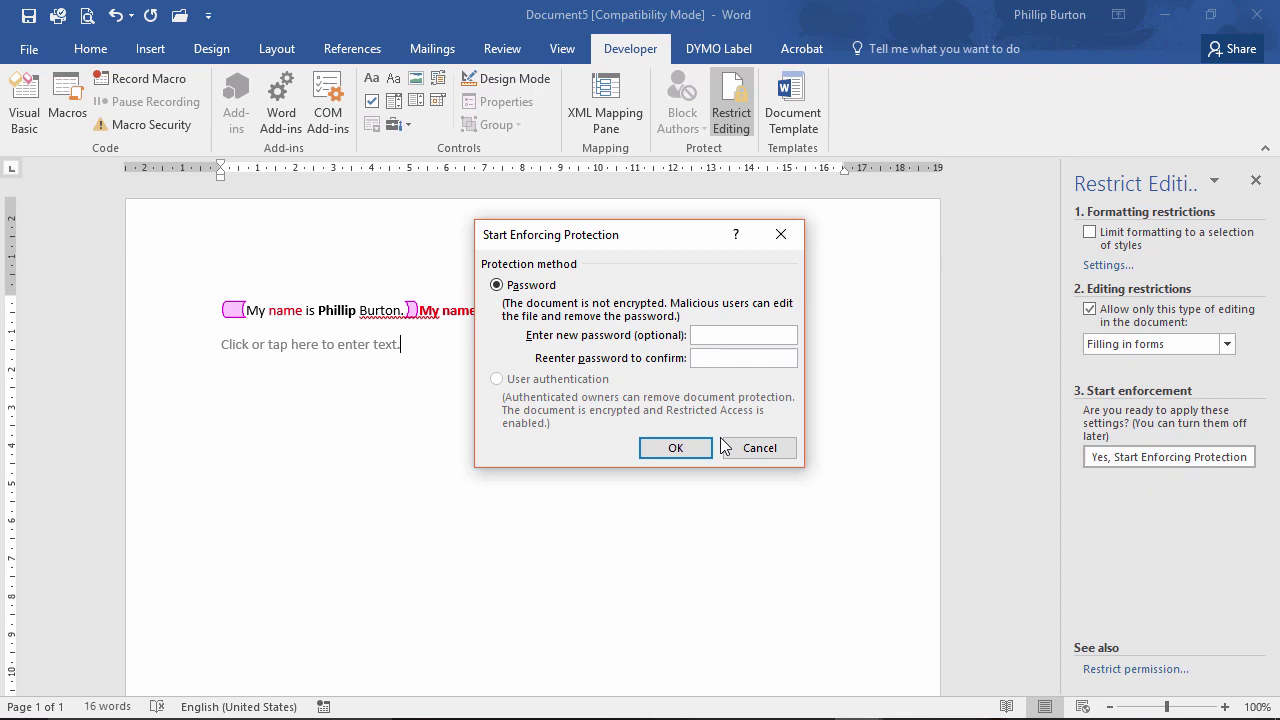
{"action": "left_click", "coordinate": [676, 448]}
Test the protected form by typing 'sdfdsfsfsdfs', 'ofdf' and 'sdfds' into the content controls.
{"action": "left_click", "coordinate": [315, 345]}
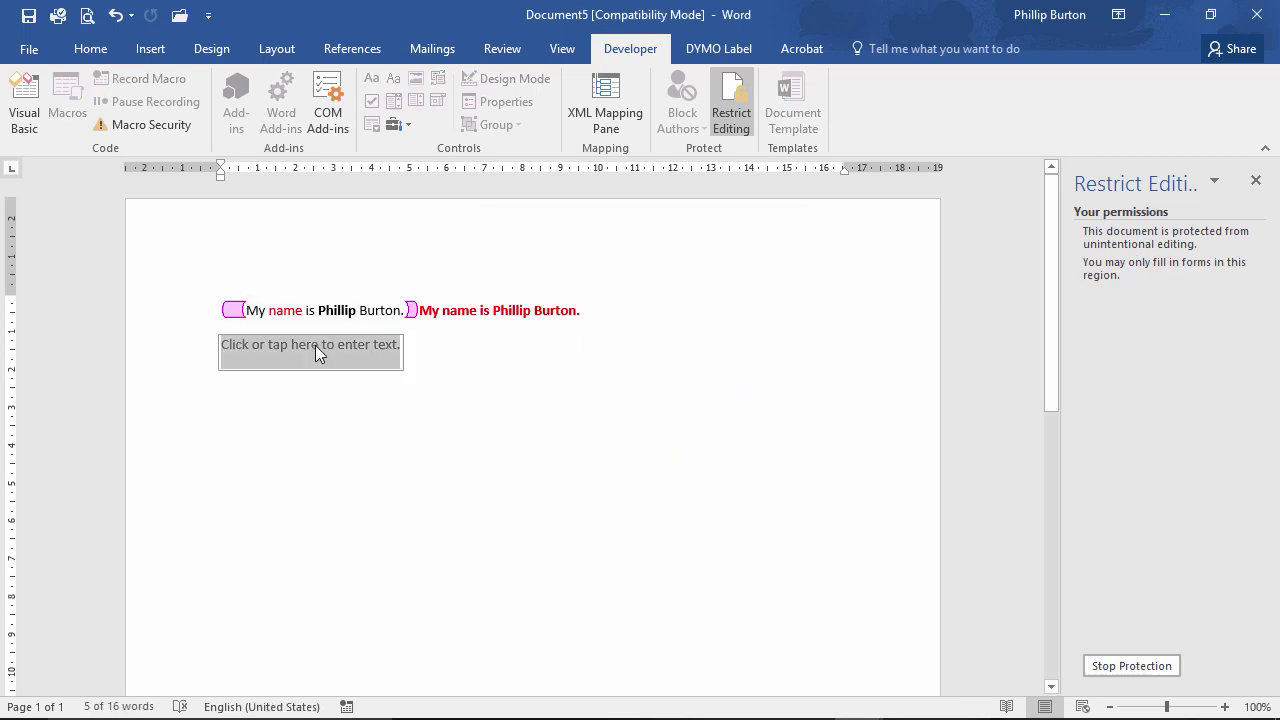
{"action": "type", "text": "sdfdsfsfsdfs"}
{"action": "left_click", "coordinate": [368, 311]}
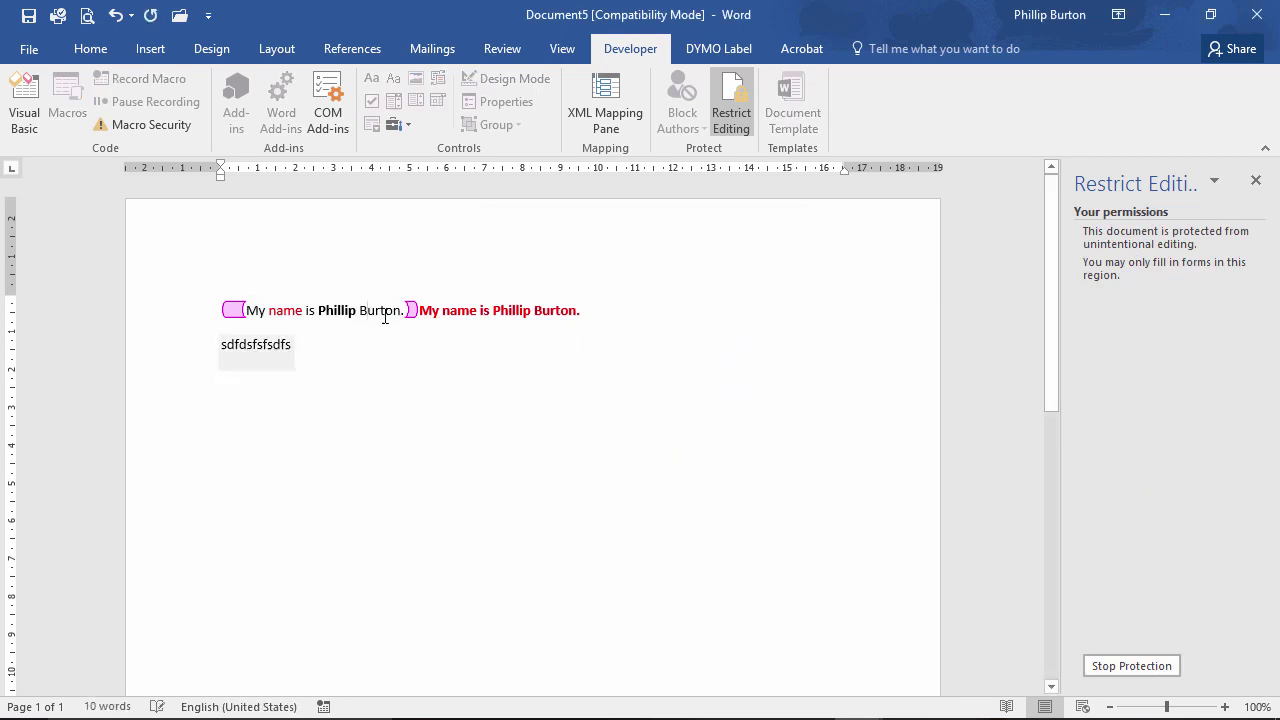
{"action": "type", "text": "ofdf"}
{"action": "left_click", "coordinate": [467, 311]}
{"action": "type", "text": "sdfds"}
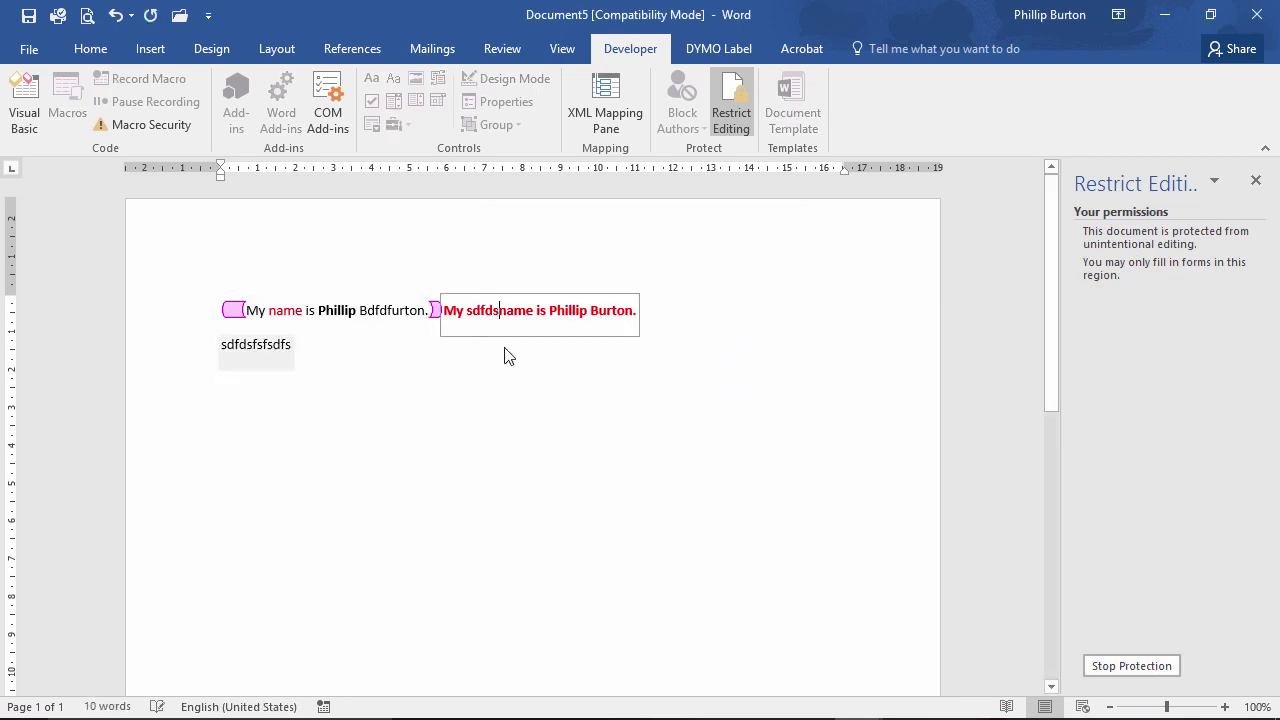
{"action": "left_click", "coordinate": [1255, 180]}
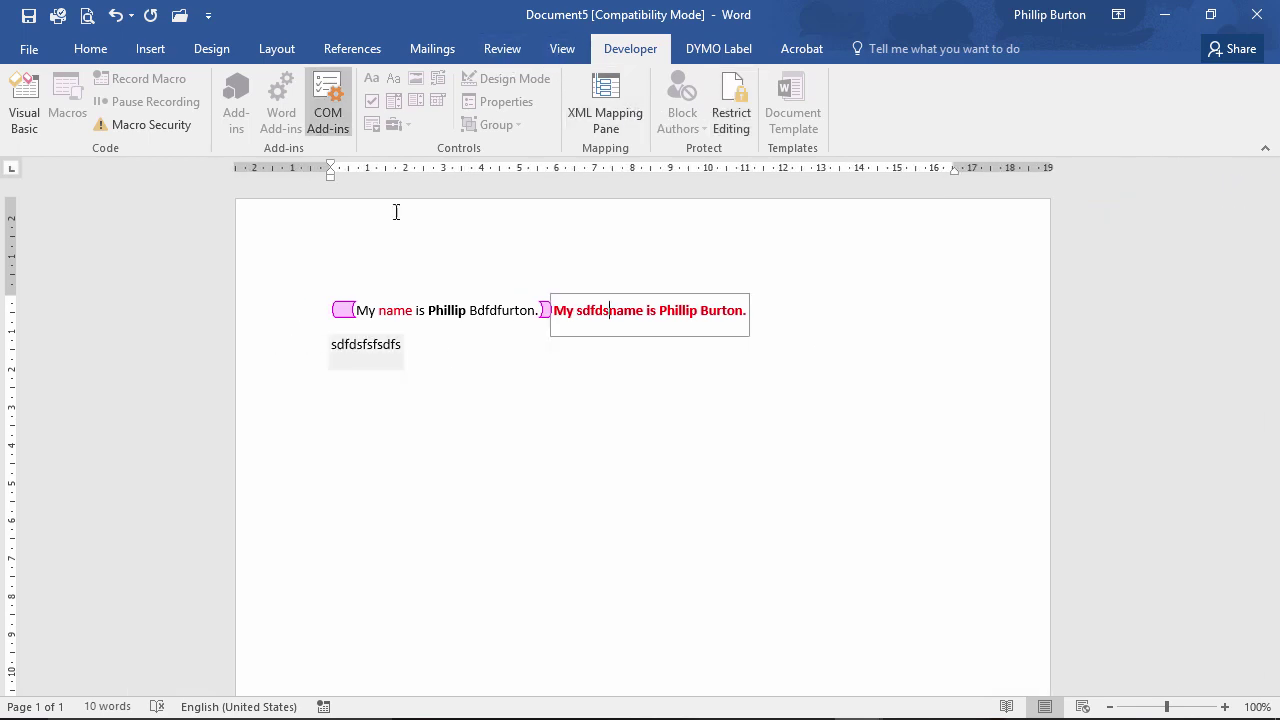
{"action": "left_click", "coordinate": [517, 56]}
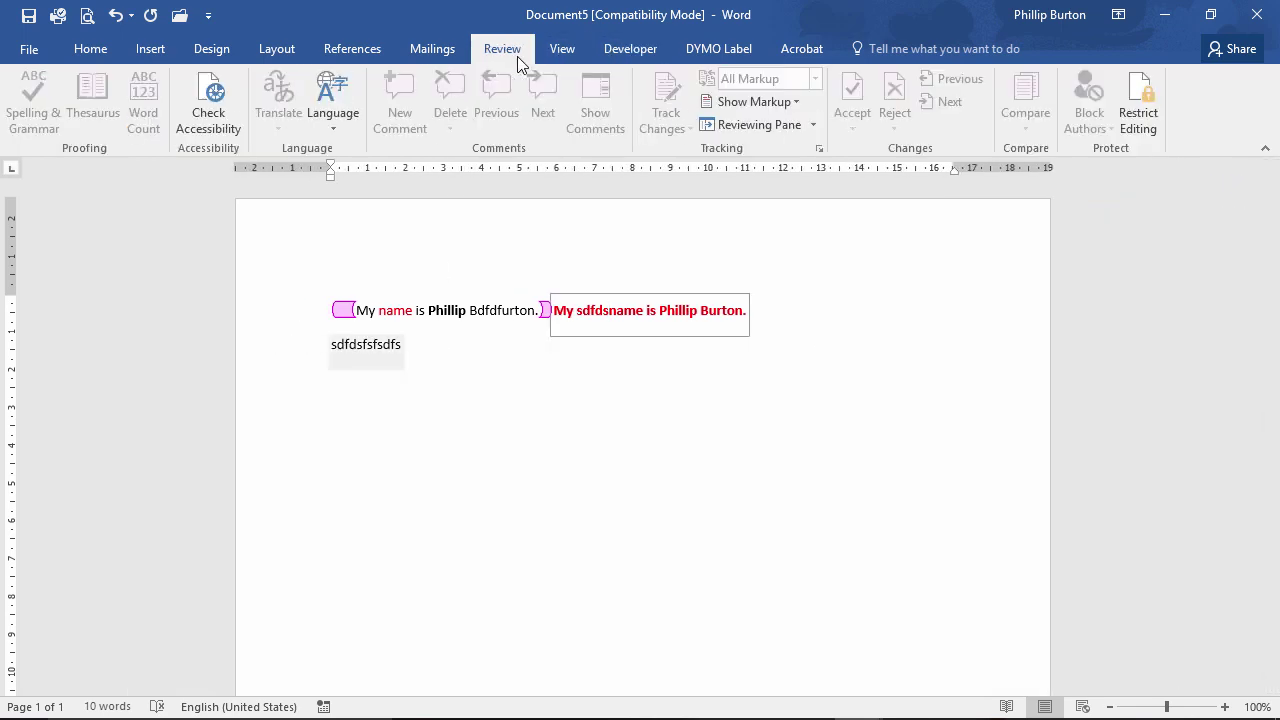
{"action": "left_click", "coordinate": [1125, 111]}
{"action": "left_click", "coordinate": [652, 56]}
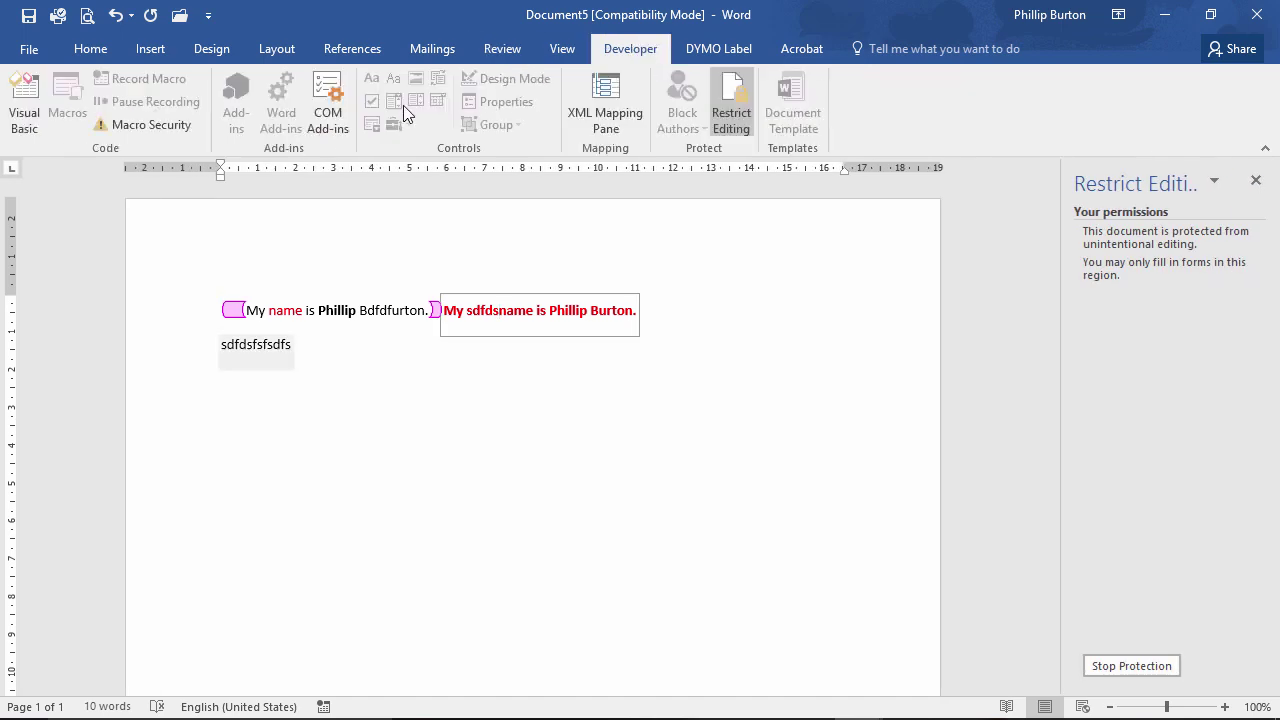
{"action": "left_click", "coordinate": [409, 245]}
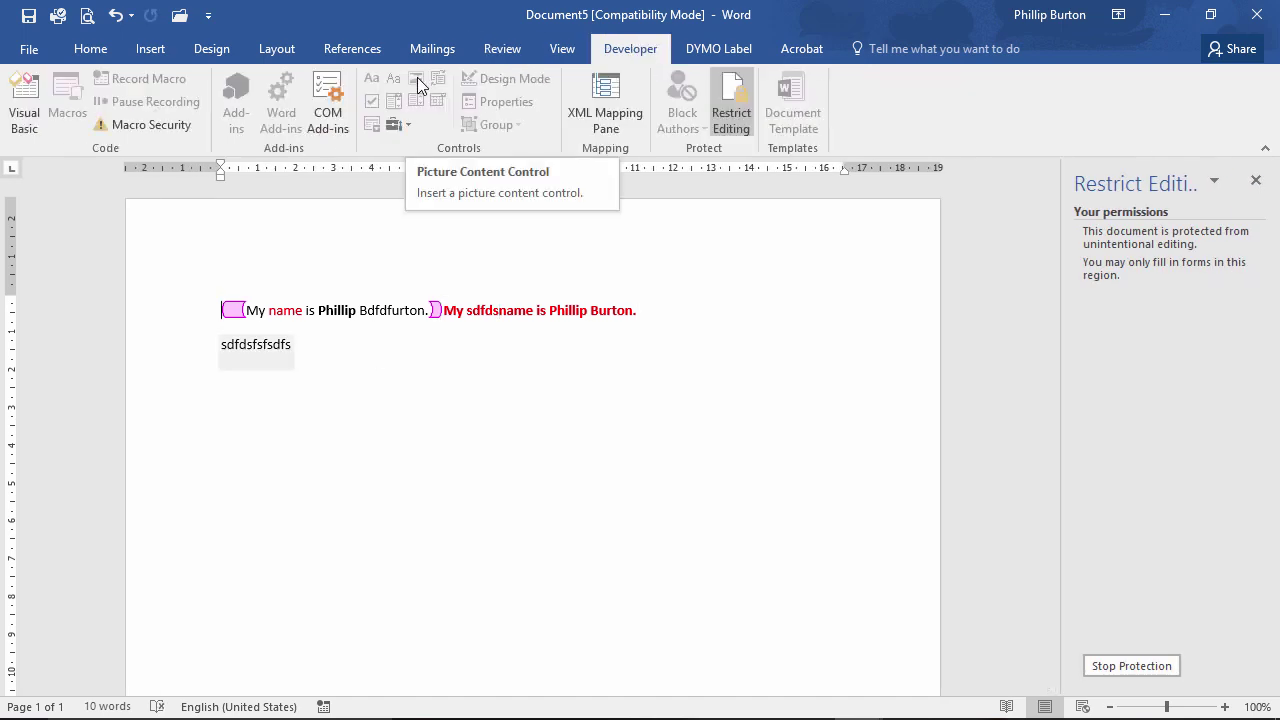